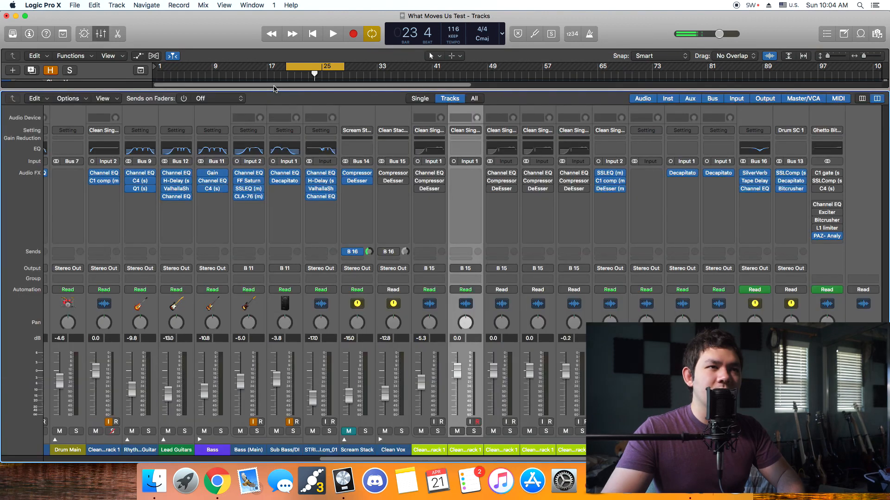
- Show the arrangement and check which track stack options are offered for the clean vocal tracks 46 to 50
key(x)
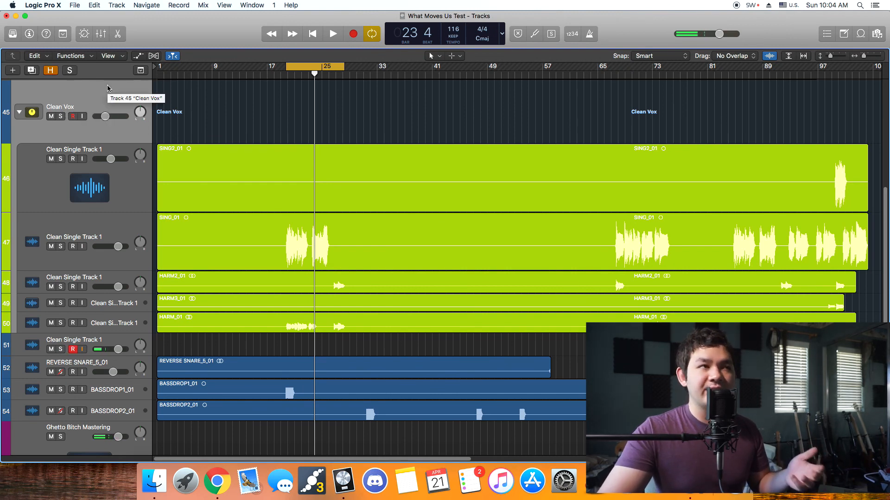
click(120, 182)
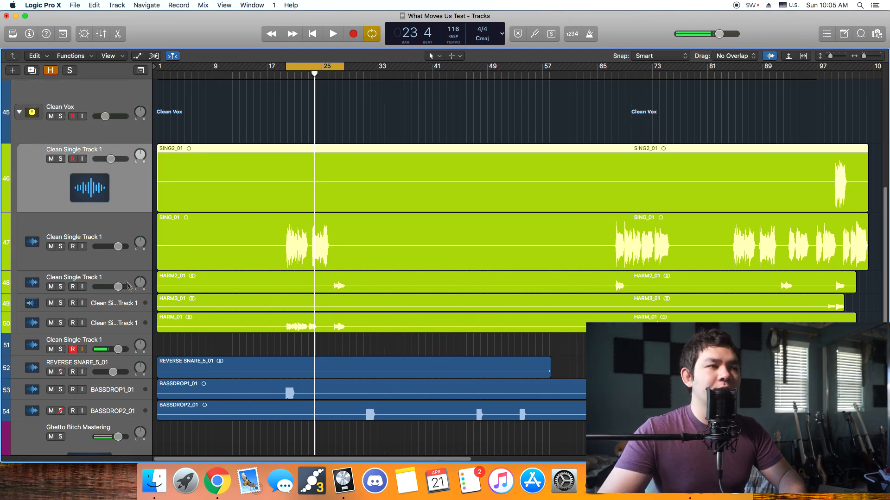
shift+click(129, 326)
right_click(116, 189)
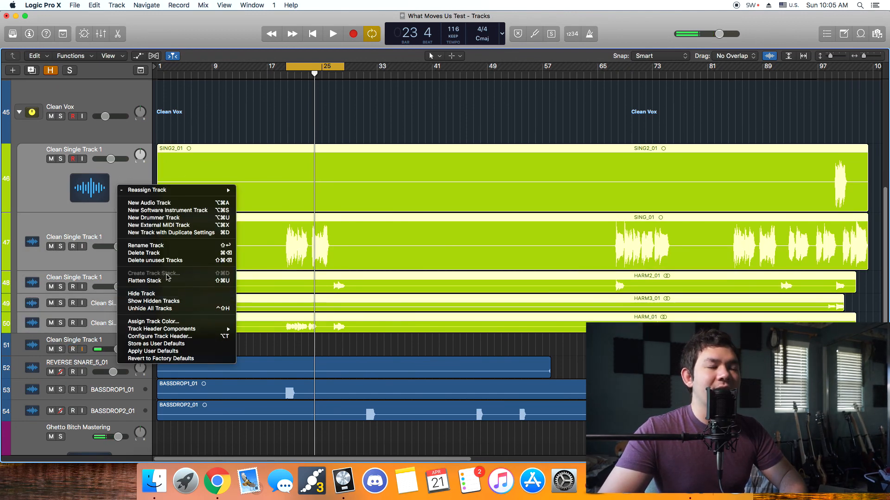
click(53, 192)
click(54, 194)
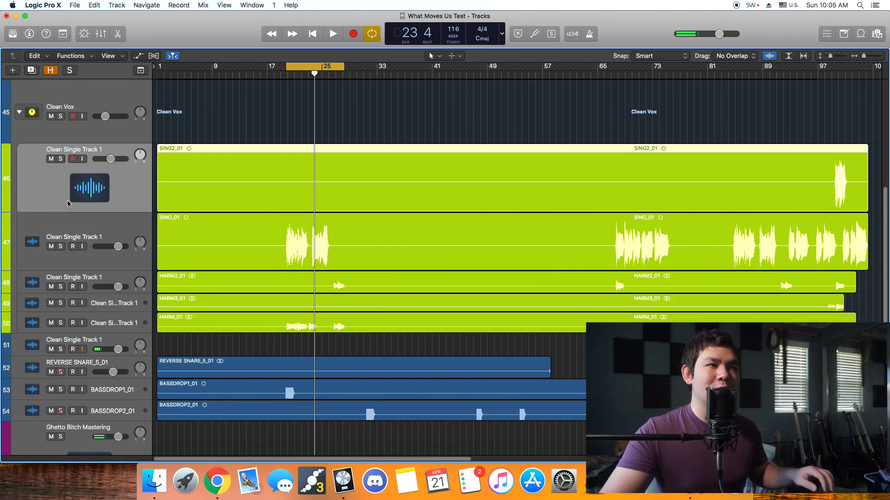
- Select the SING_01 vocal track, audition the soloed Clean Vox stack, and clear its solo
scroll(446, 200, down, 3)
click(446, 199)
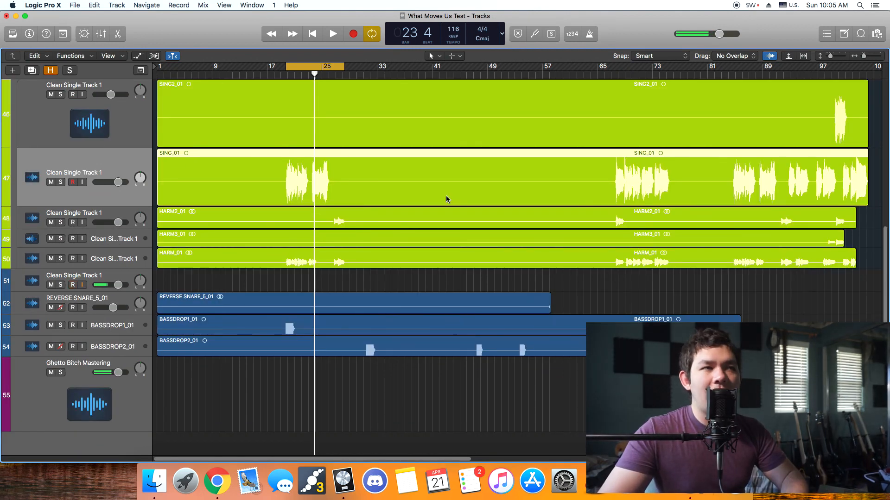
scroll(446, 199, up, 2)
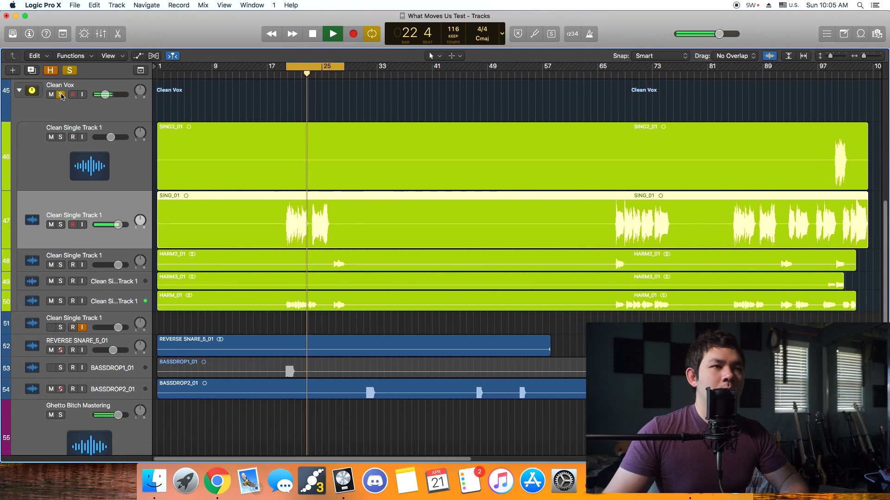
click(62, 96)
key(space)
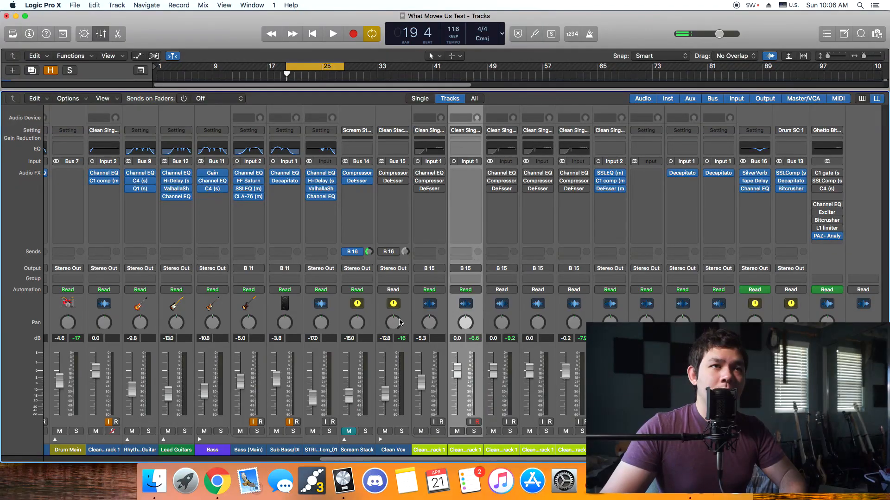
- Add a Channel EQ to the selected vocal track in the mixer and set its low cut to 150 Hz
key(x)
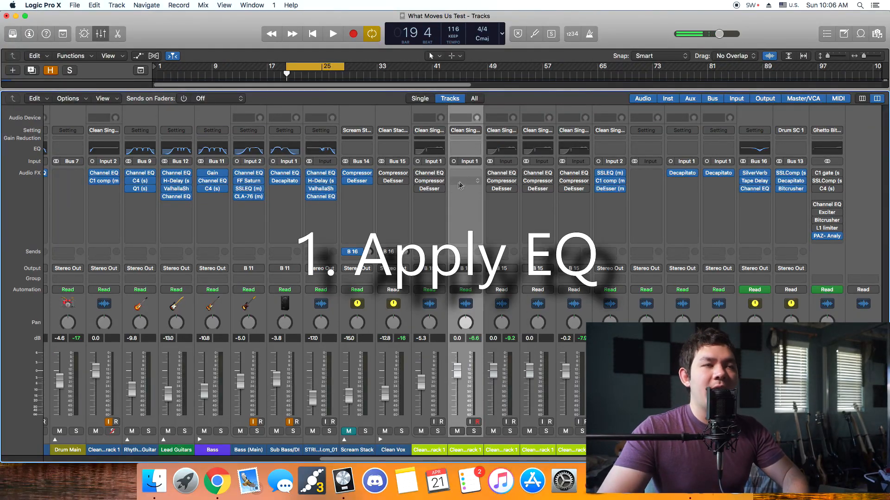
click(470, 156)
drag(64, 159, 169, 160)
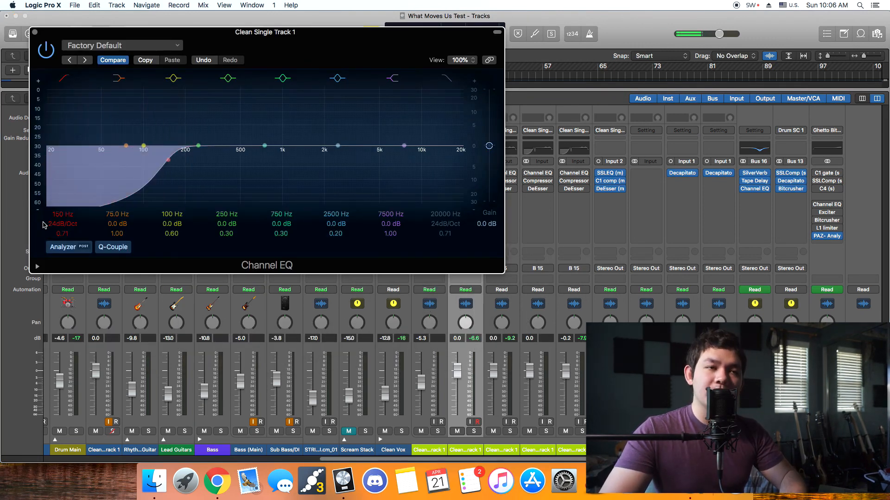
- Sweep a narrow boost on the soloed vocal's low mids, and cut 300 Hz by 14.5 dB with a Q of 7.00
drag(206, 146, 215, 125)
drag(171, 108, 214, 96)
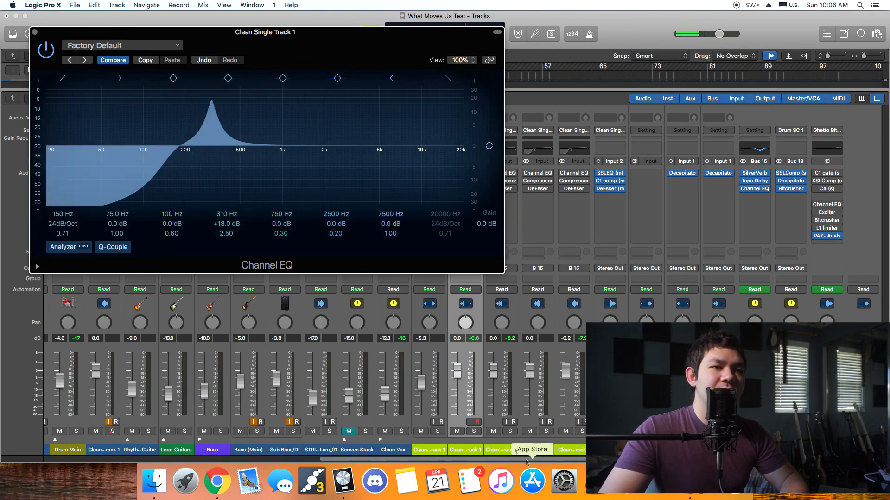
click(473, 431)
drag(212, 101, 211, 60)
key(space)
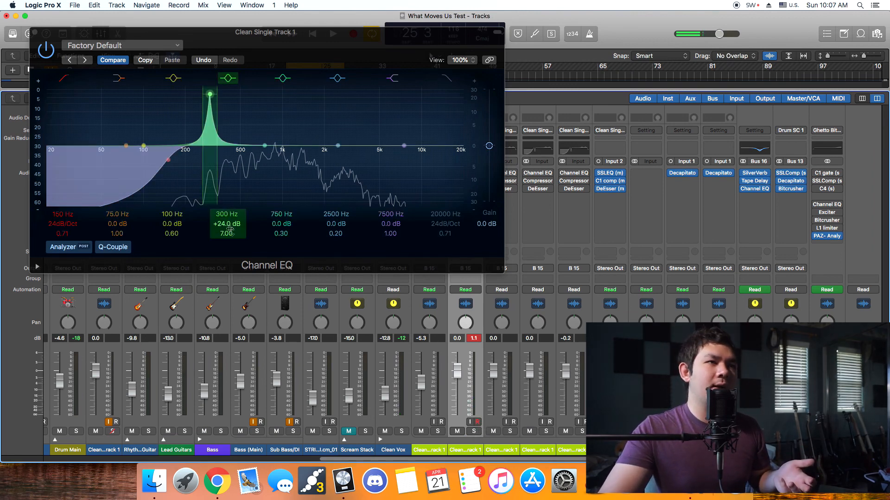
drag(230, 225, 229, 225)
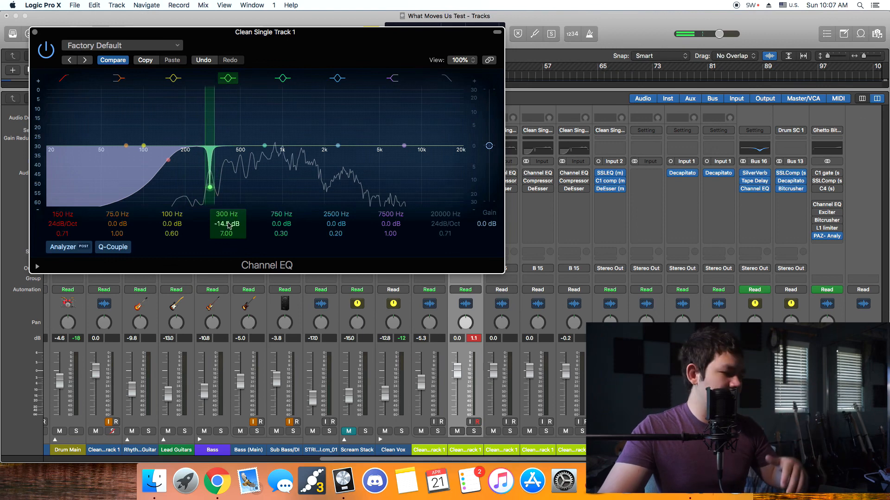
- Enable a high cut at 18600 Hz and boost 9400 Hz by 1.5 dB with a Q of 1.30
click(446, 78)
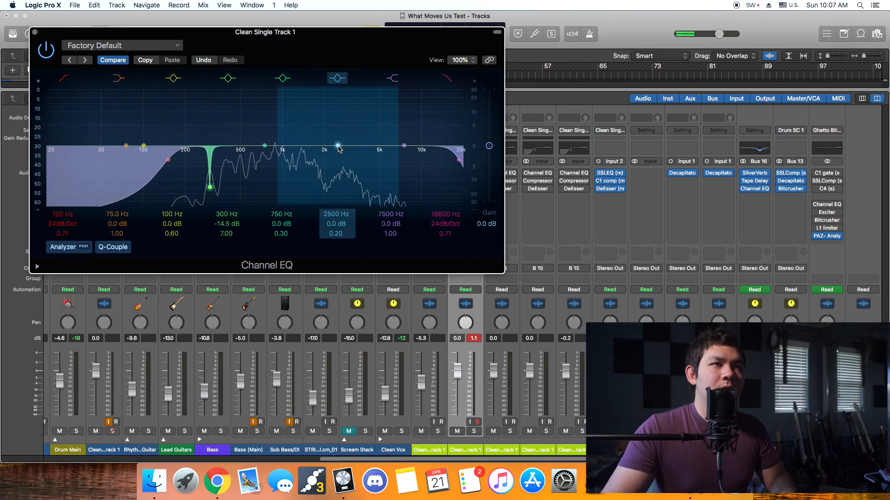
drag(338, 148, 312, 100)
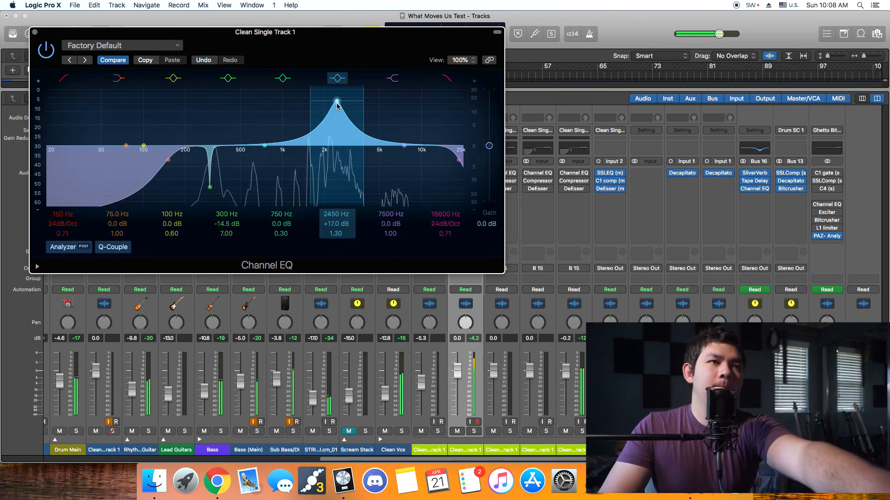
drag(337, 104, 424, 49)
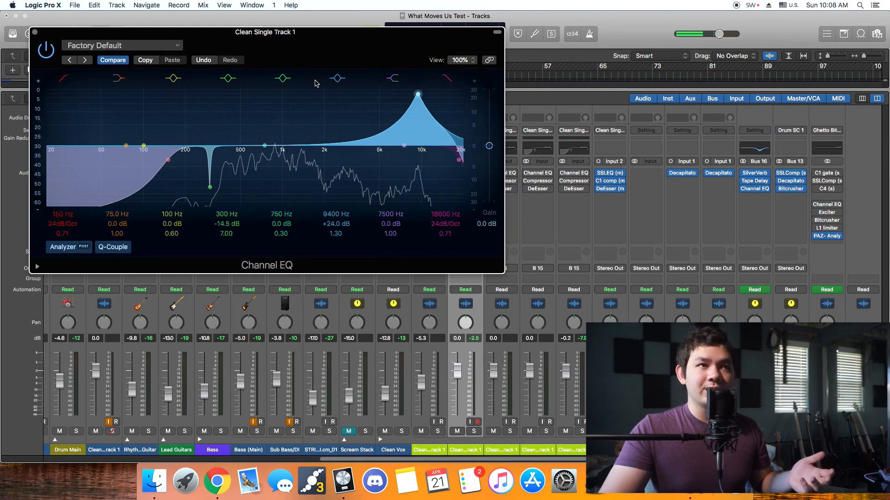
drag(335, 225, 335, 299)
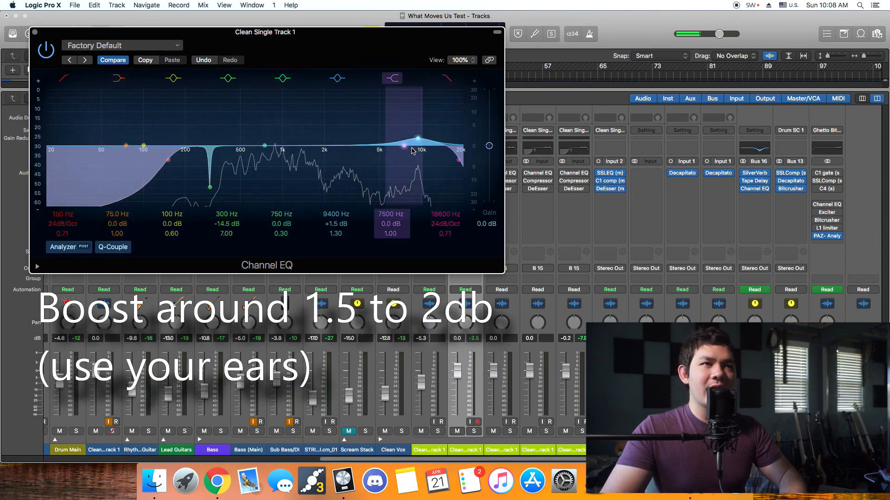
- Sweep the 750 Hz EQ band through the upper mids and set it to 4850 Hz, +2.0 dB, Q 2.30
drag(265, 145, 310, 134)
drag(260, 107, 279, 108)
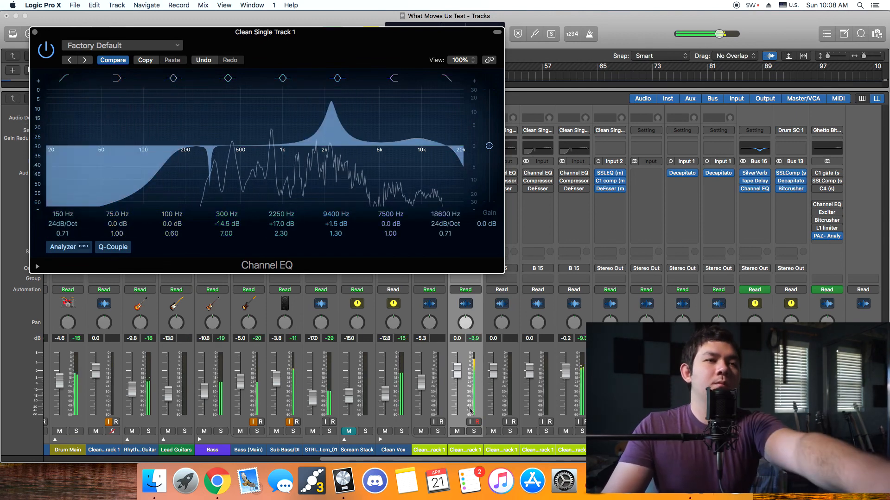
drag(332, 101, 382, 38)
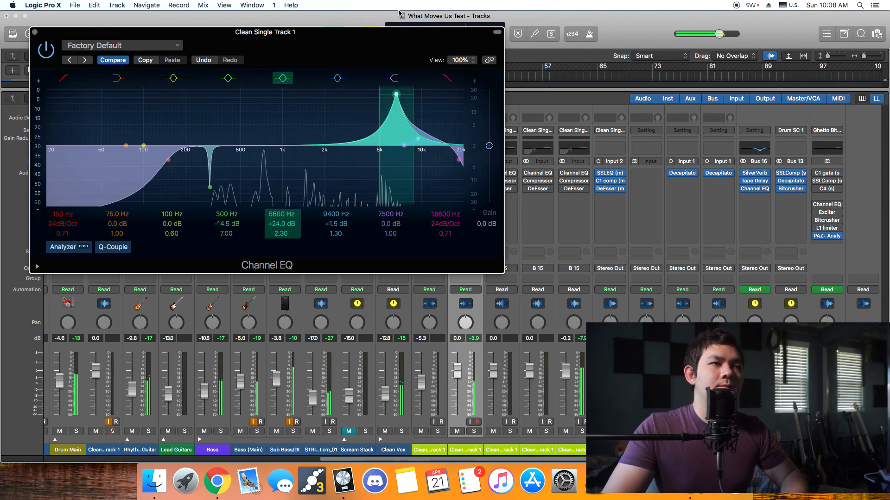
drag(397, 6, 382, 3)
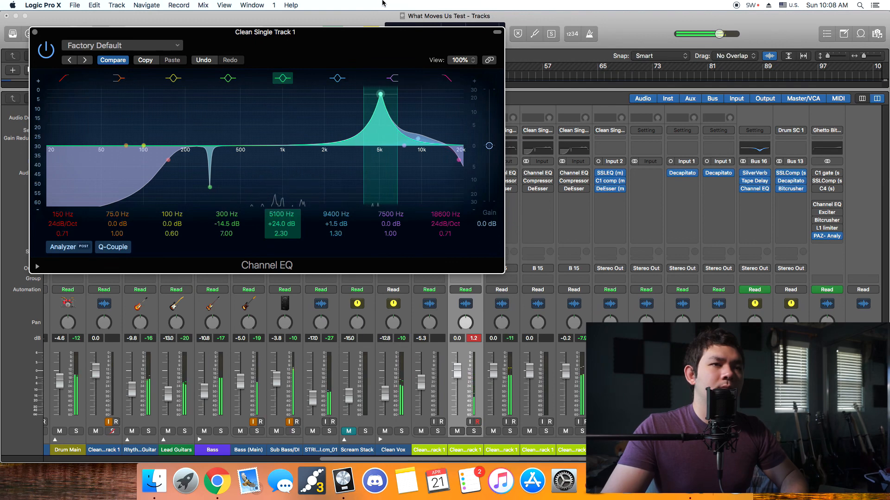
click(474, 432)
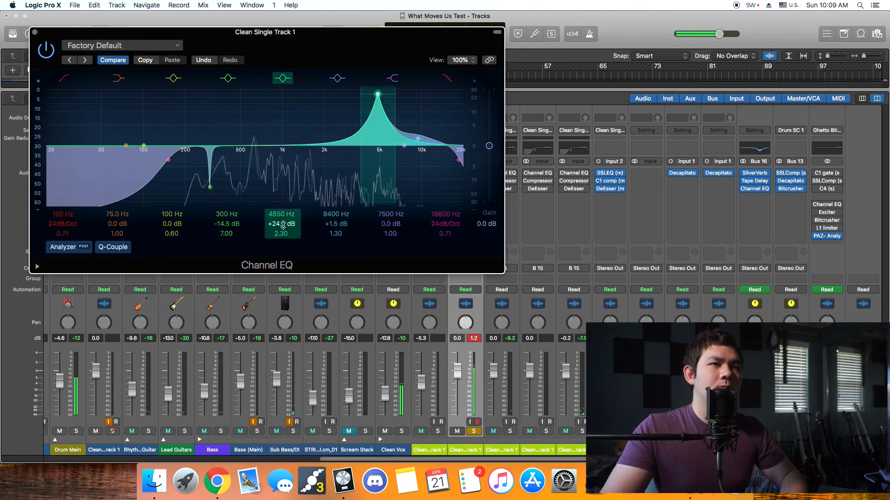
drag(281, 224, 282, 250)
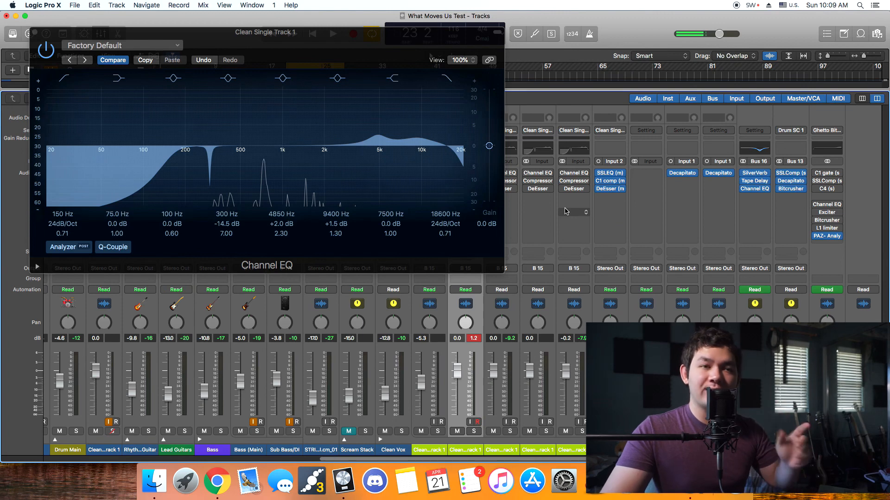
- Play the soloed vocal with Drum Main muted and compare its sound with the Channel EQ on and bypassed
click(478, 431)
key(space)
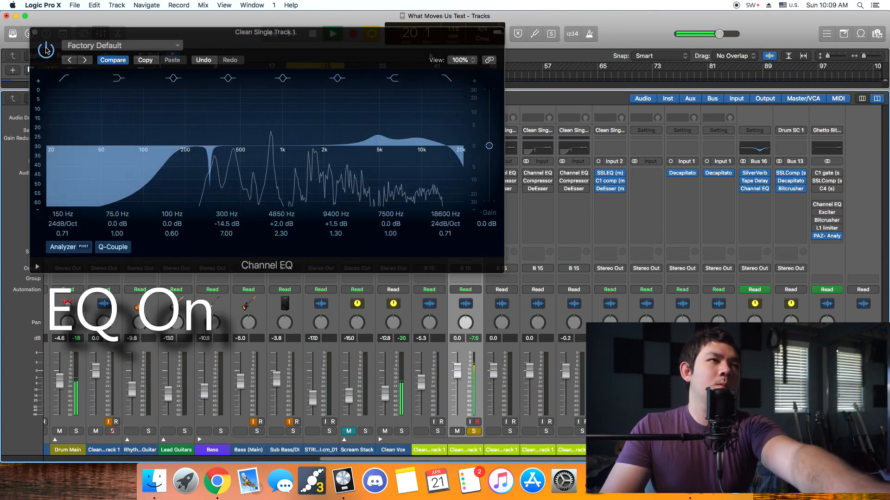
click(59, 432)
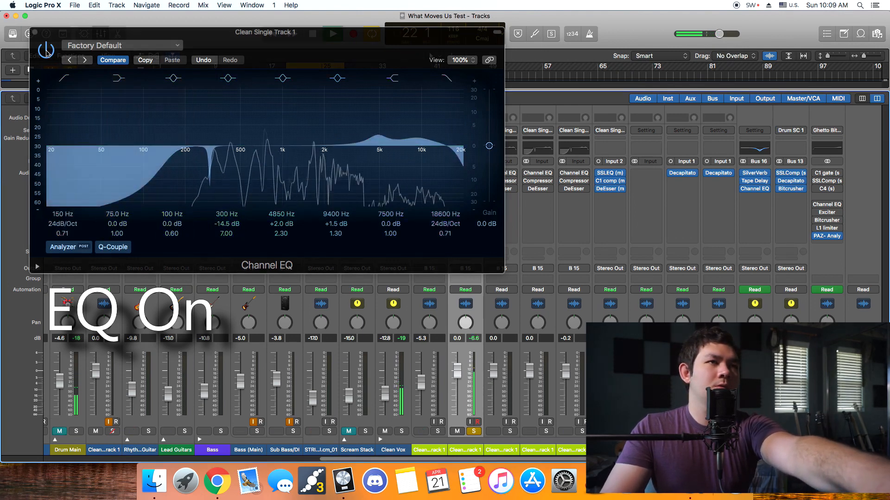
click(47, 51)
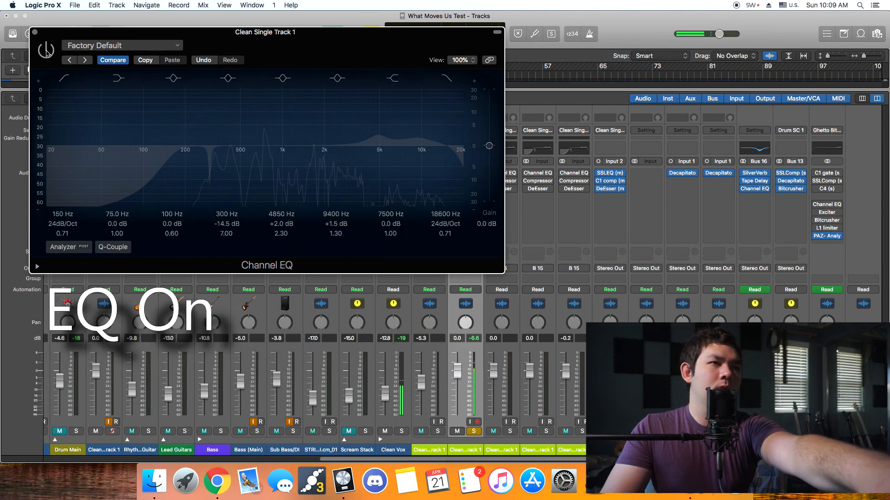
click(47, 51)
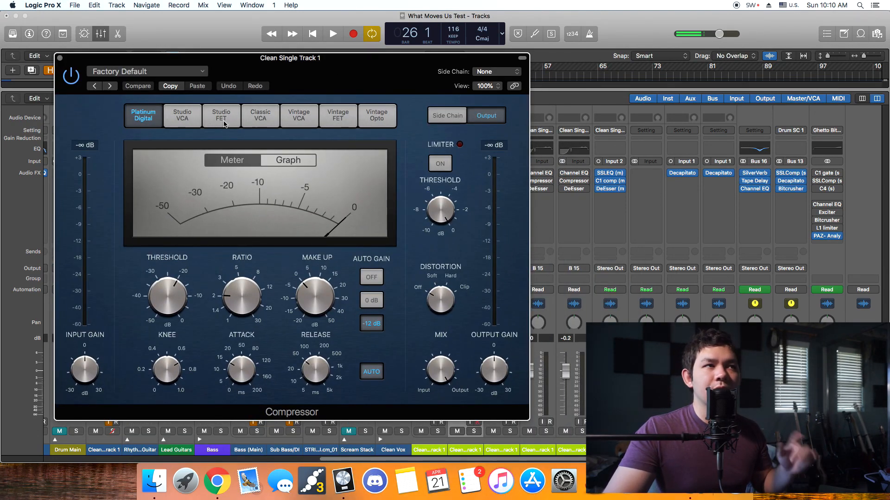
- Switch the vocal's Compressor to the Studio FET model and set the ratio to 4.8:1
click(221, 116)
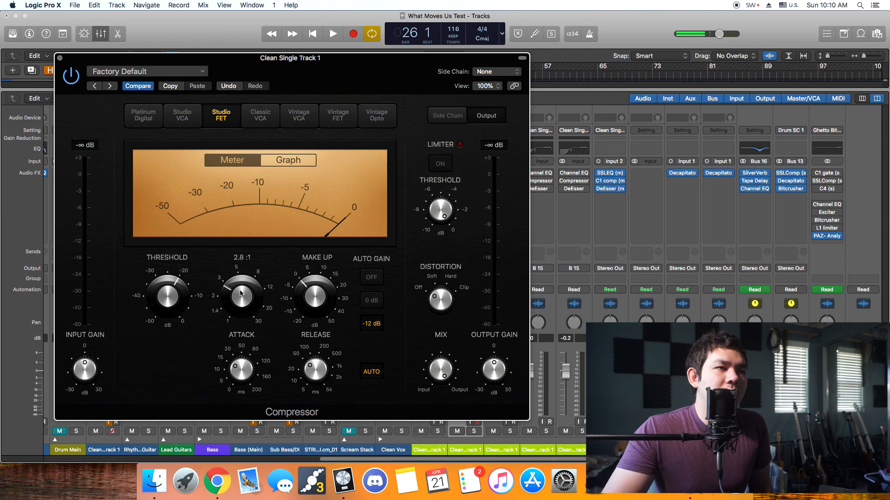
drag(242, 280, 243, 276)
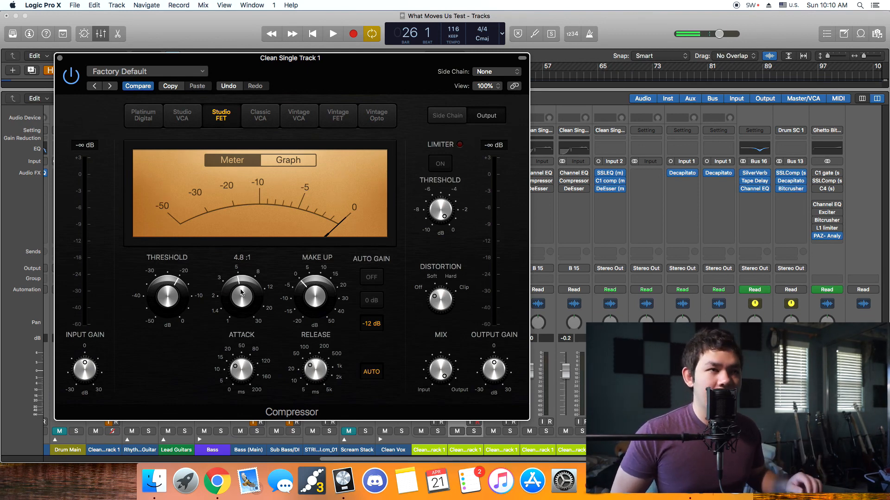
- Lower the Compressor threshold to about -33.5 dB while playing the soloed vocal, then stop playback and clear the solo
drag(354, 59, 409, 37)
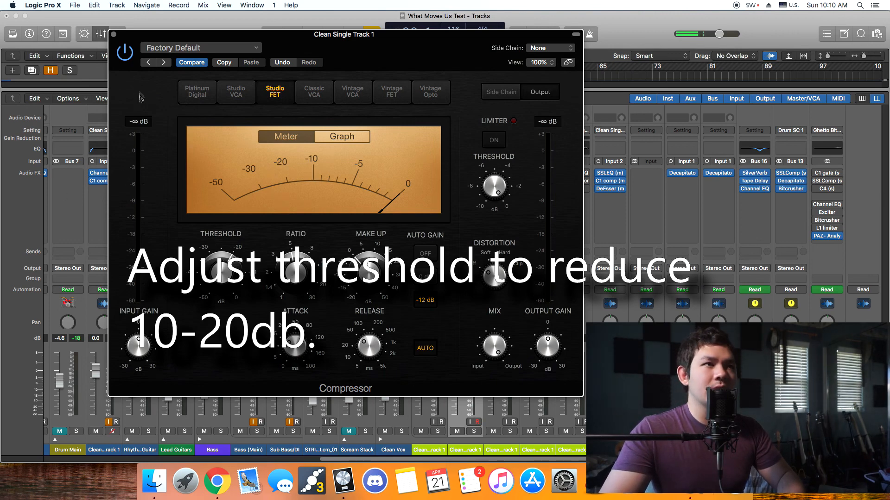
drag(348, 47, 277, 47)
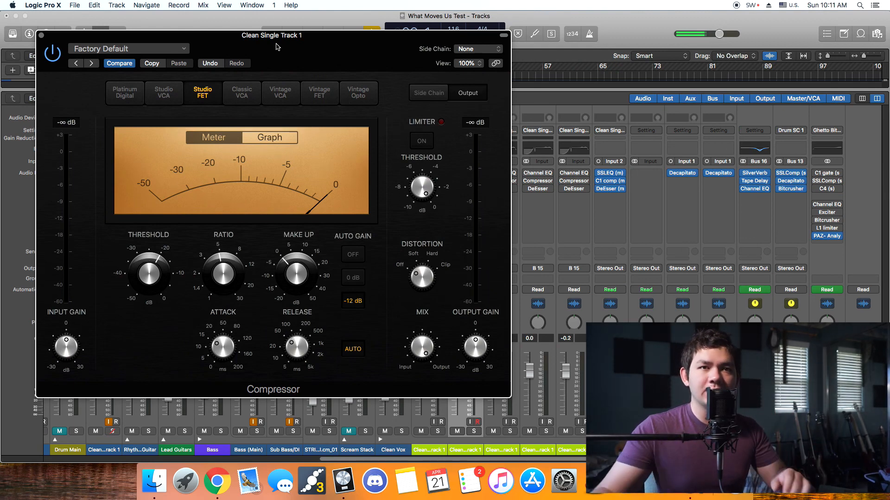
mouse_move(276, 46)
mouse_down()
mouse_move(626, 28)
mouse_move(141, 61)
mouse_move(561, 33)
mouse_move(278, 41)
mouse_up()
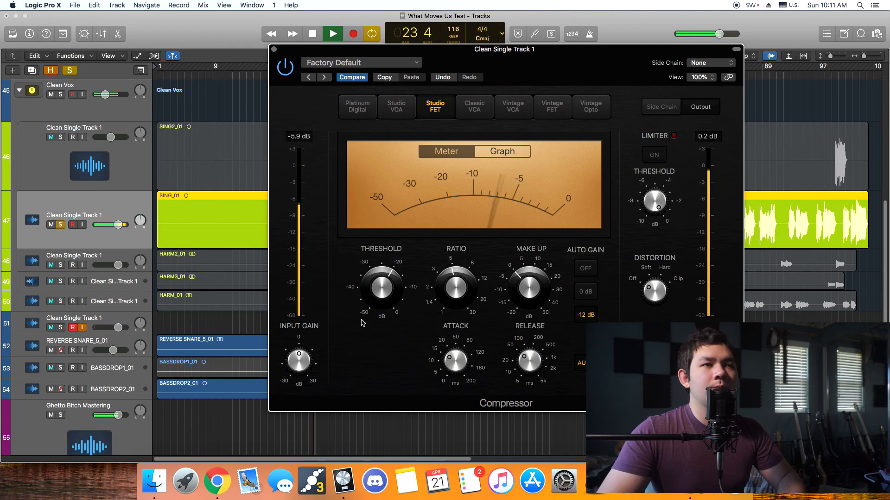
drag(374, 298, 372, 333)
mouse_move(383, 302)
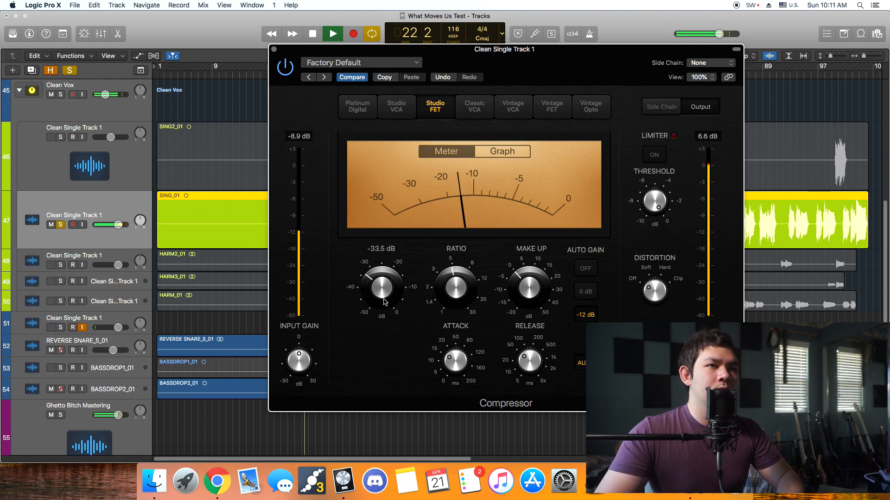
drag(388, 297, 390, 299)
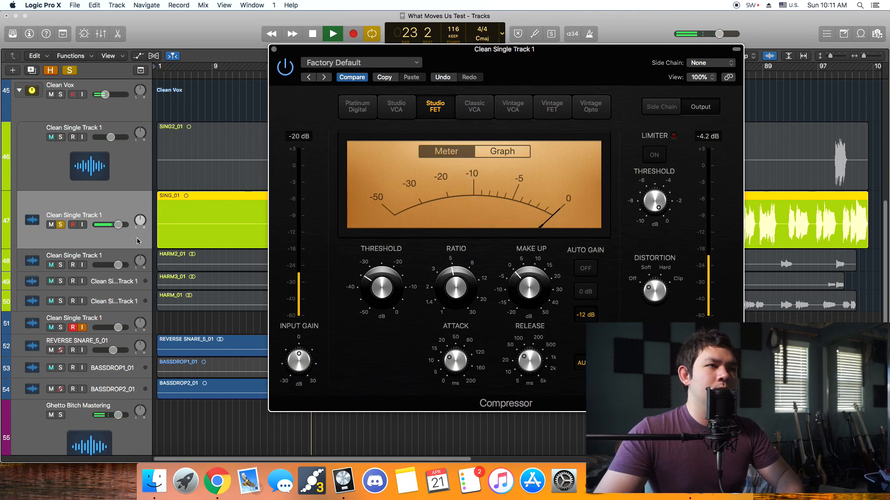
key(space)
click(60, 224)
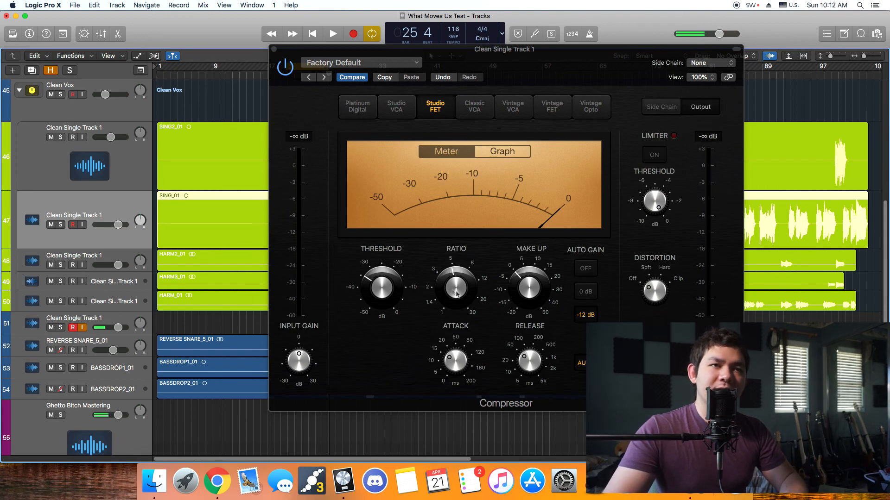
- Turn off the Compressor's auto gain and play the vocal in the full mix
click(588, 269)
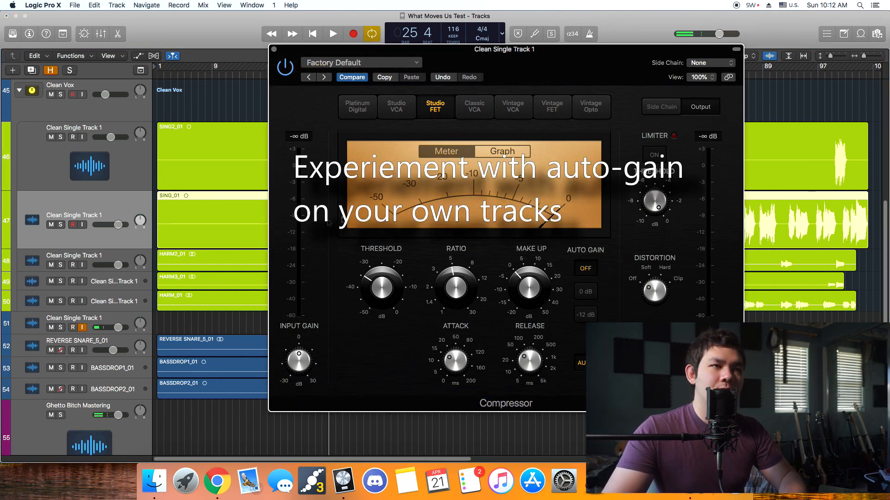
key(space)
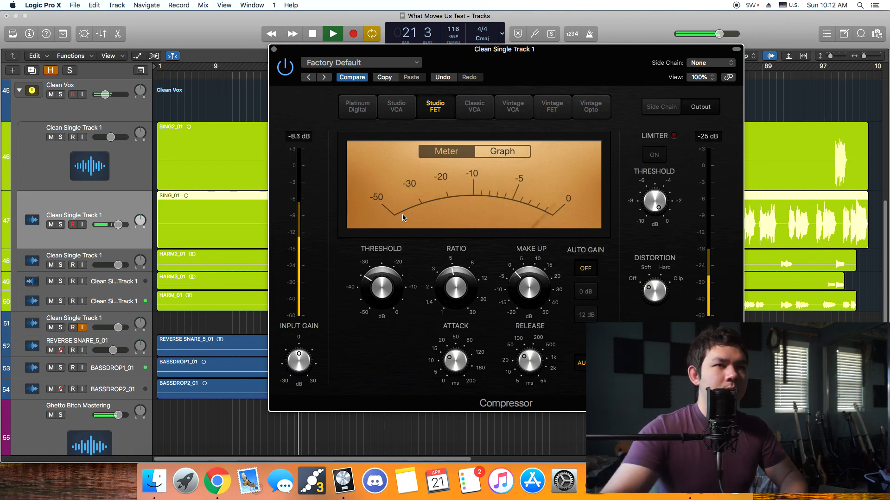
- Play the vocal soloed with the Compressor's auto gain off, then stop playback and clear the solo
click(60, 225)
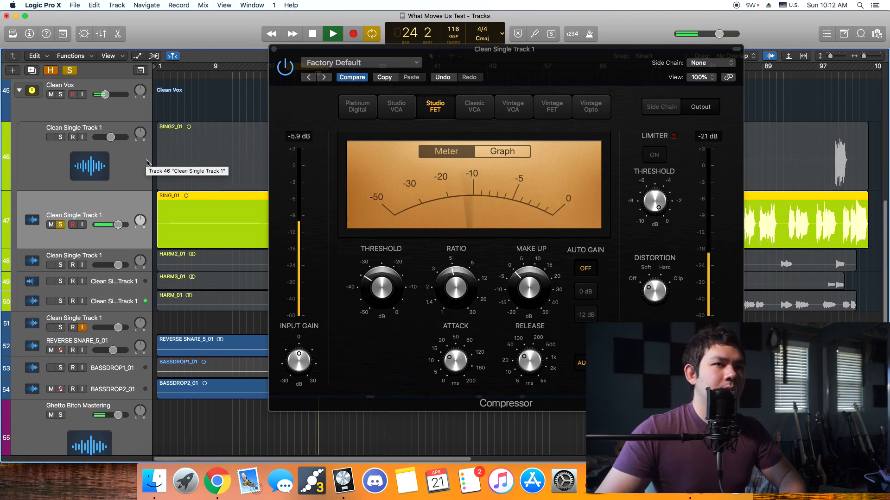
key(space)
click(61, 225)
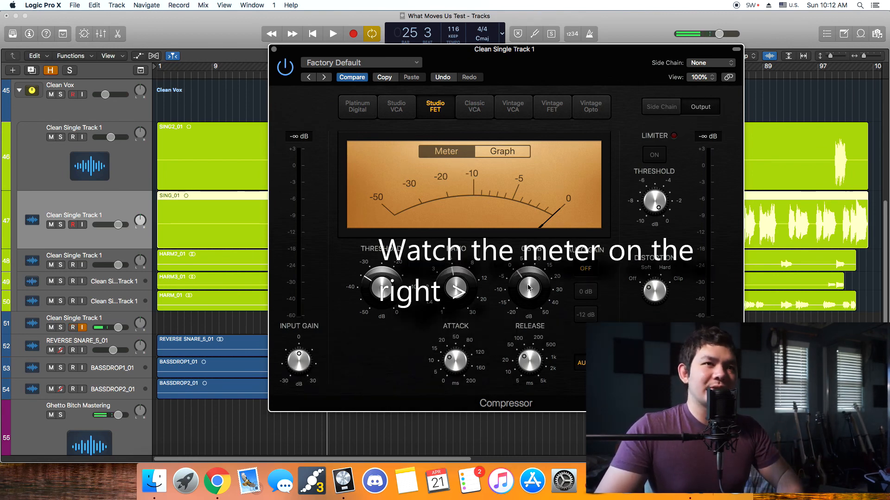
- Set the Compressor's make-up gain to 12.0 dB while playing the soloed vocal, then stop playback and clear the solo
key(space)
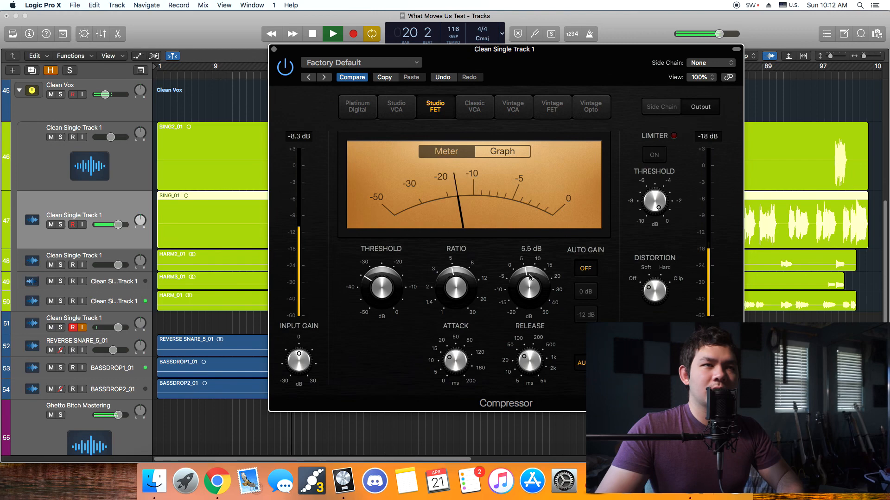
key(s)
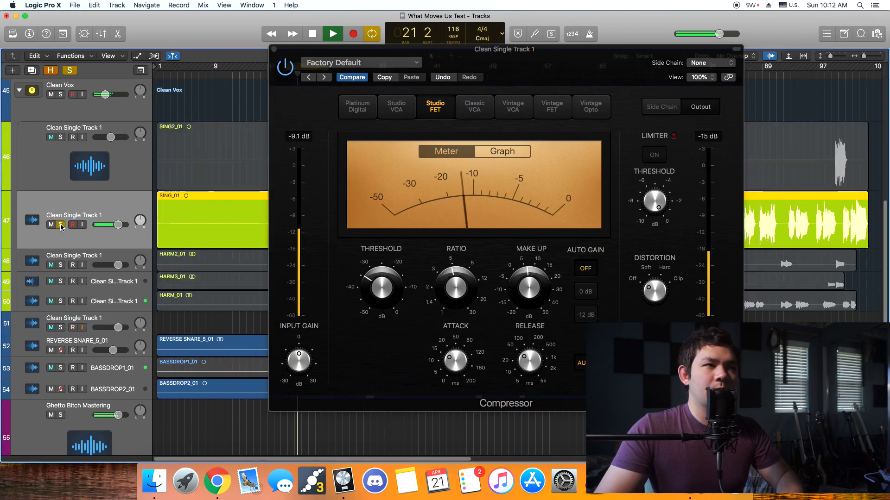
drag(521, 296, 518, 262)
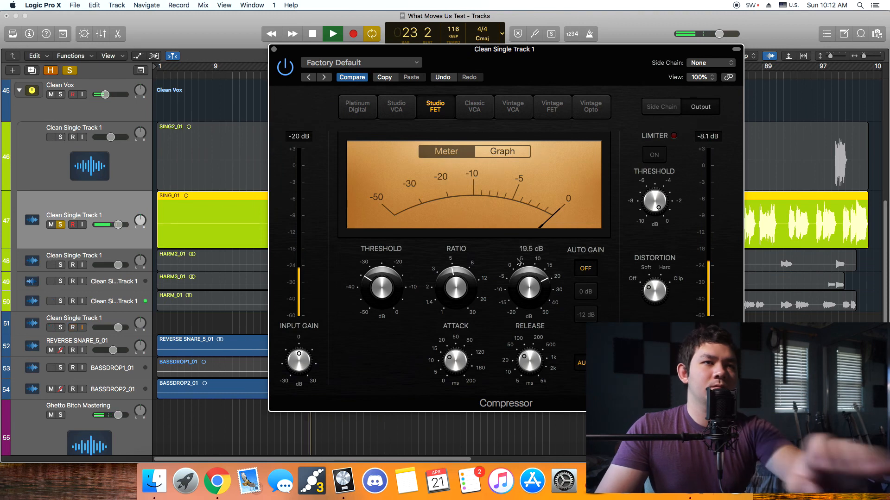
drag(517, 261, 513, 281)
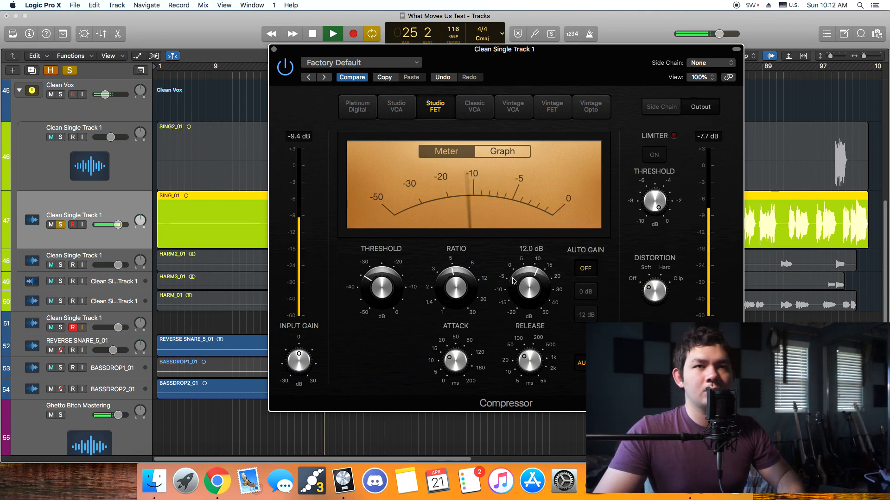
scroll(531, 294, up, 1)
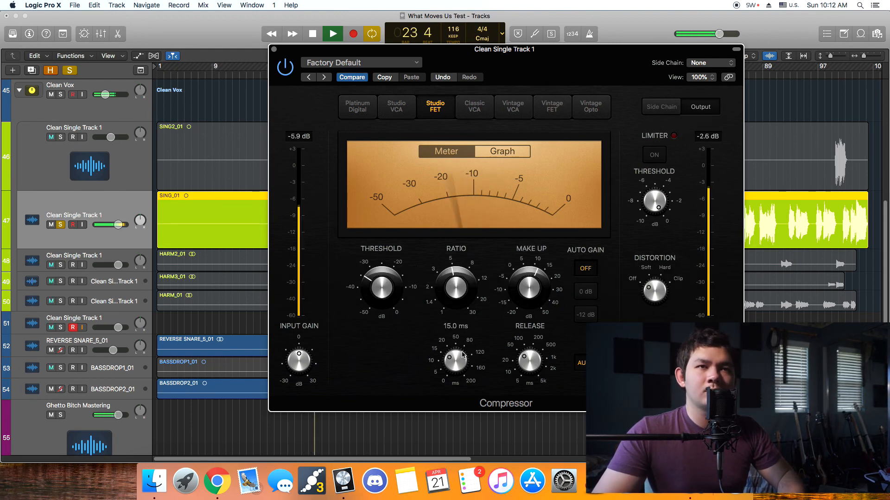
click(61, 225)
key(space)
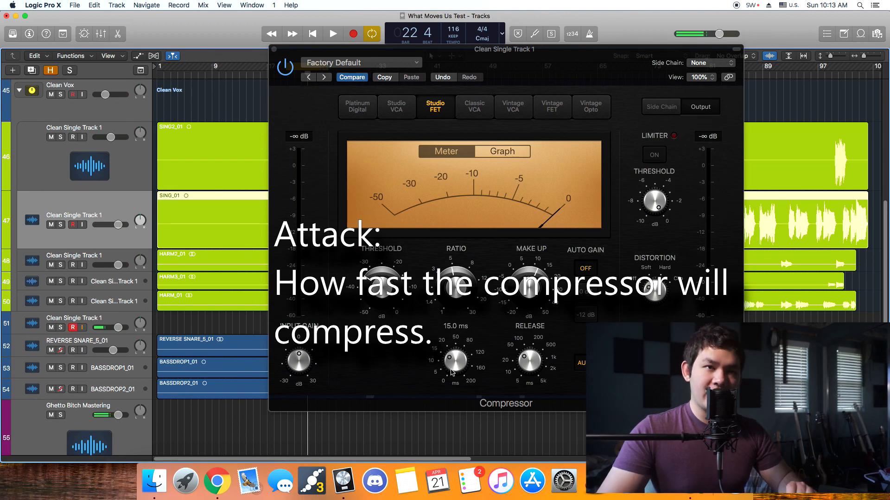
- Set the Compressor's attack to 11.0 ms
mouse_move(529, 366)
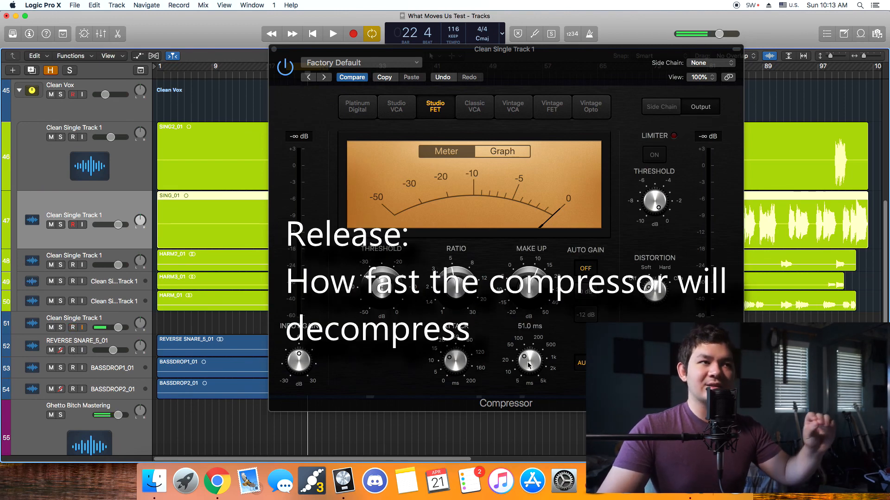
mouse_move(457, 363)
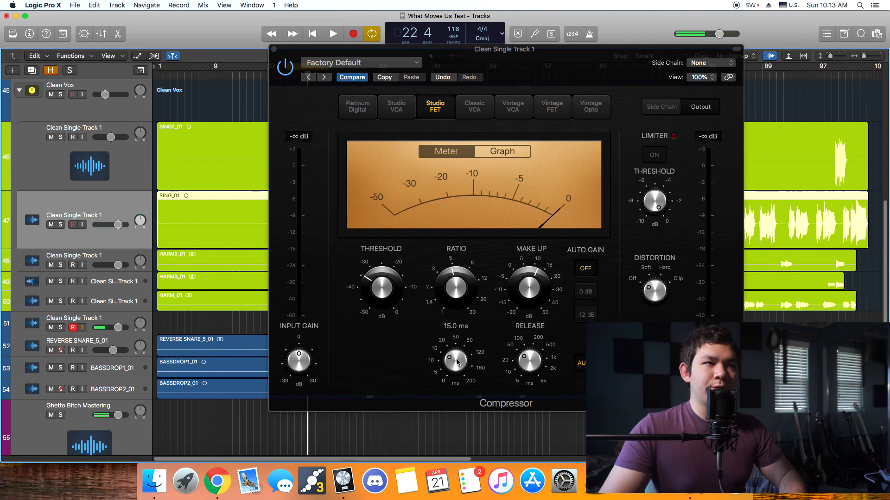
drag(457, 362, 456, 366)
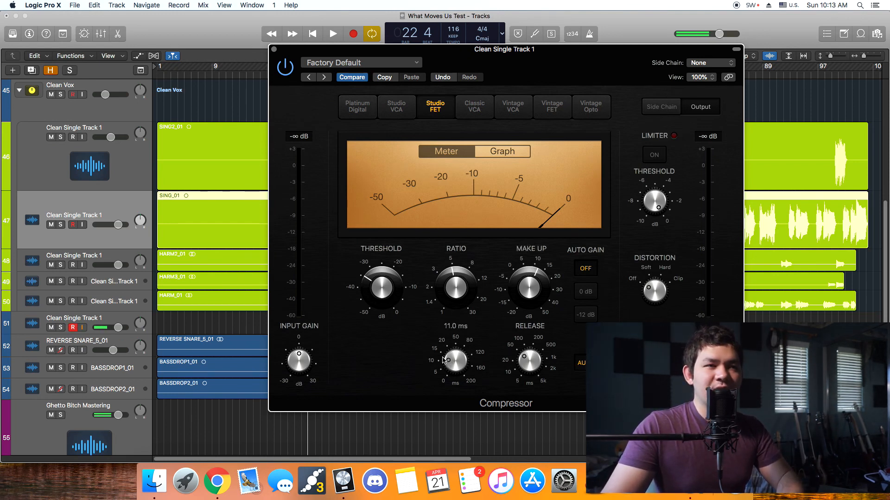
mouse_move(526, 359)
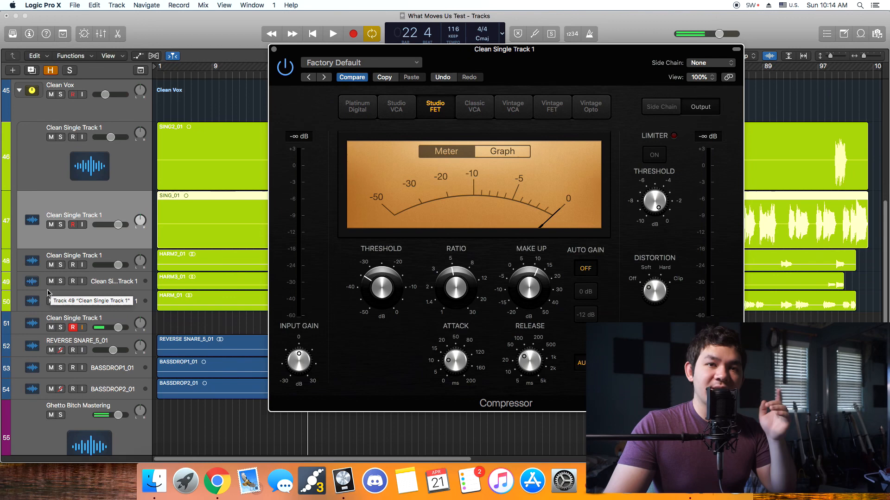
- Solo and play the vocal while fine-tuning the Compressor's attack around 9.5 ms
key(s)
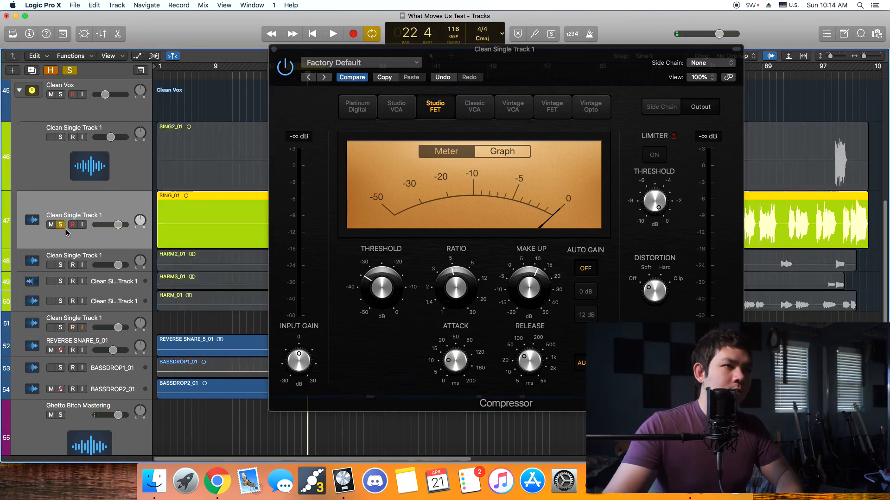
key(space)
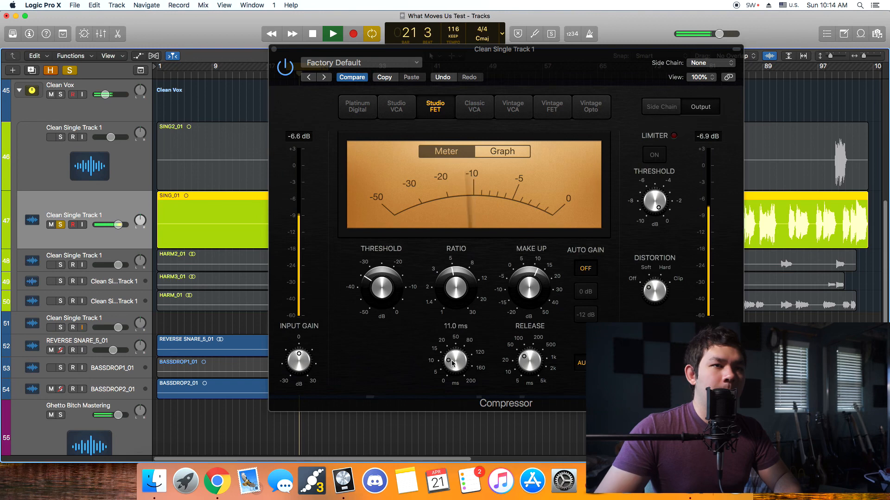
drag(451, 363, 450, 360)
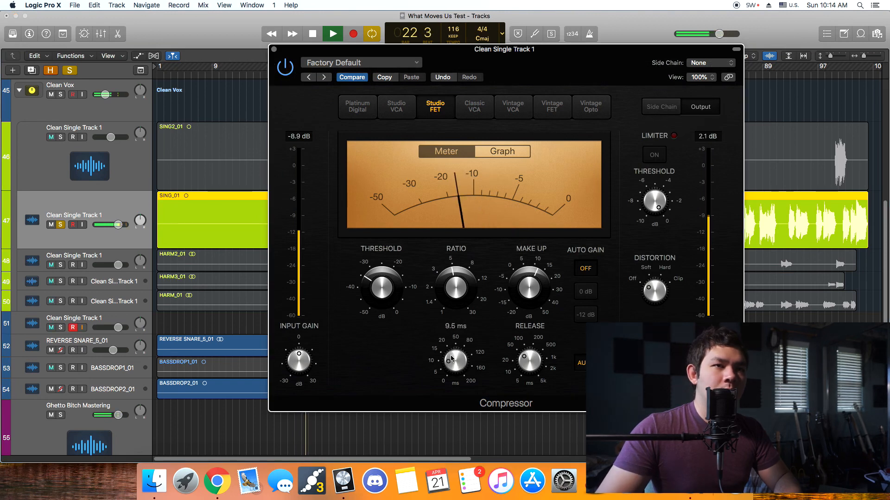
drag(466, 356, 465, 354)
- Set the Compressor's release to about 34 ms during playback, then stop and clear the vocal's solo
mouse_move(530, 367)
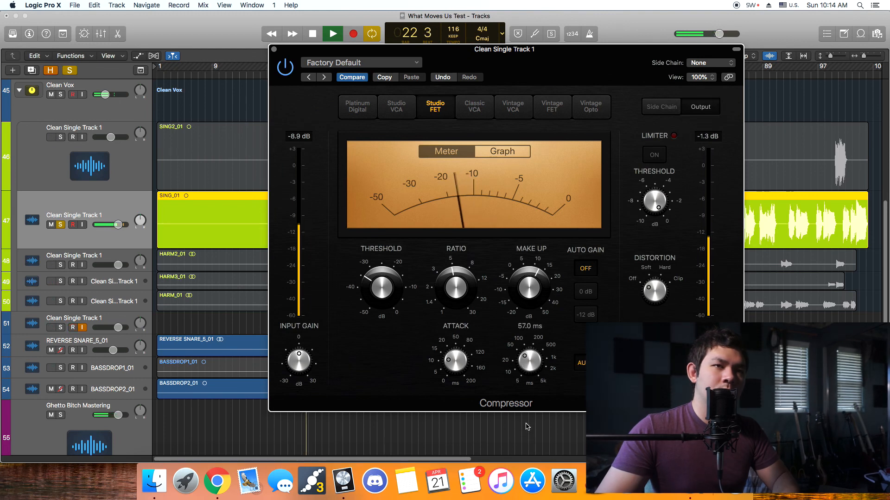
click(584, 367)
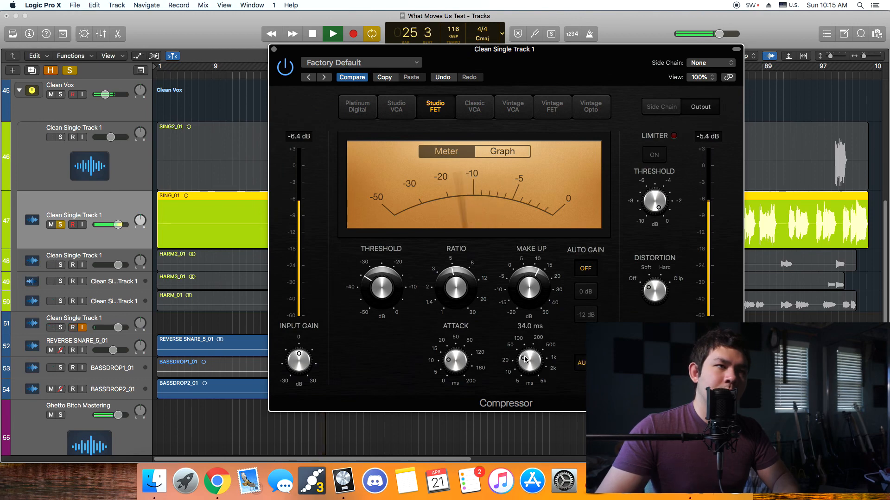
key(space)
key(s)
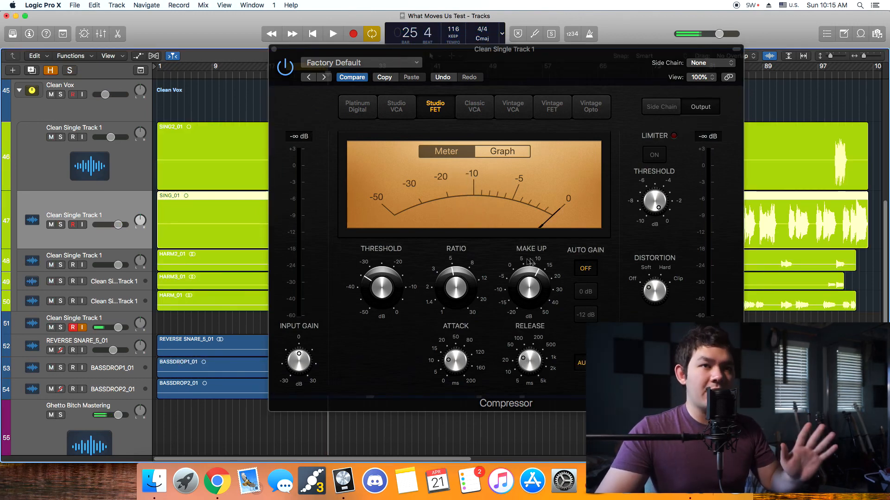
- Raise the Compressor's distortion and compare the playing soloed vocal with the Compressor on and bypassed
click(654, 294)
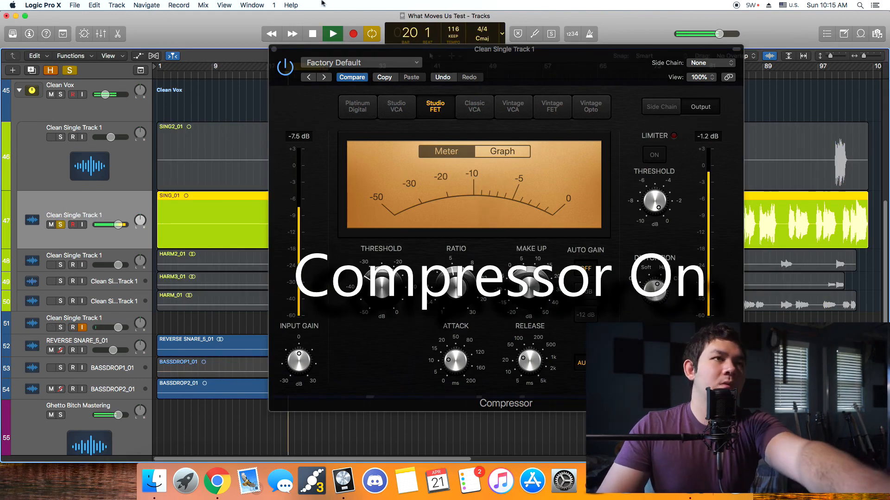
click(285, 68)
click(284, 68)
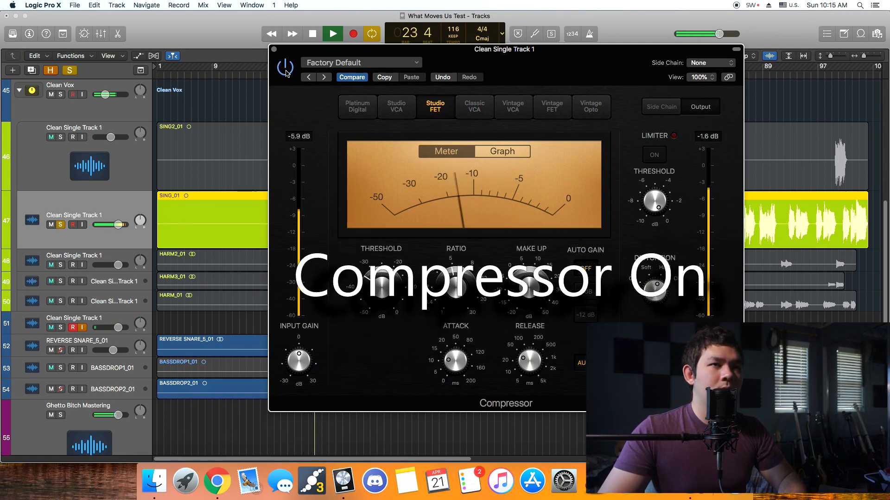
click(285, 69)
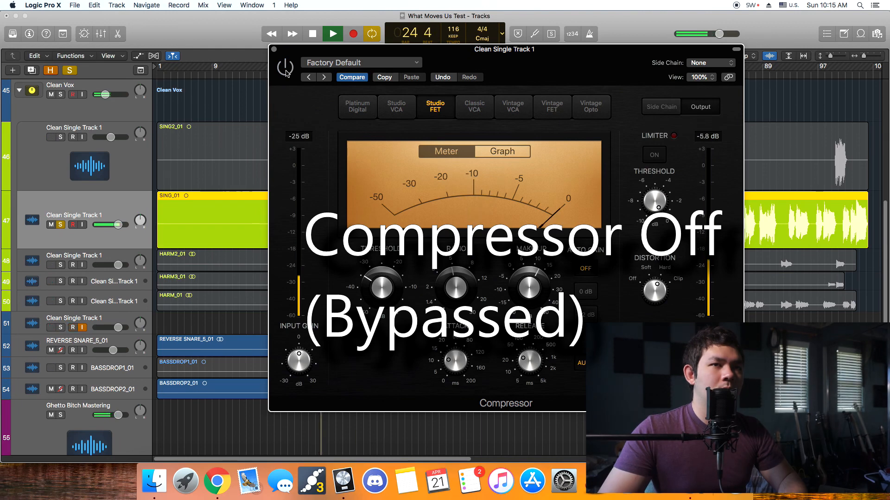
click(285, 68)
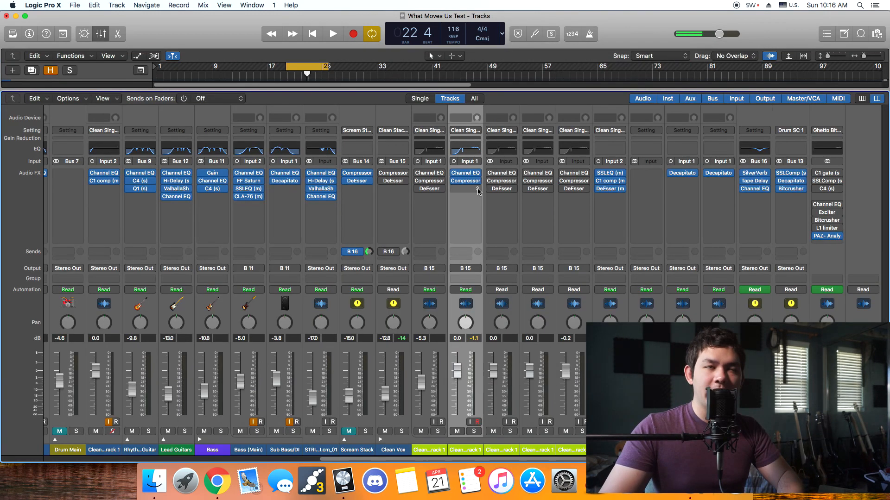
- Insert a mono DeEsser after the vocal's Compressor and set its detector frequency to 7200 Hz while the soloed vocal plays
click(476, 188)
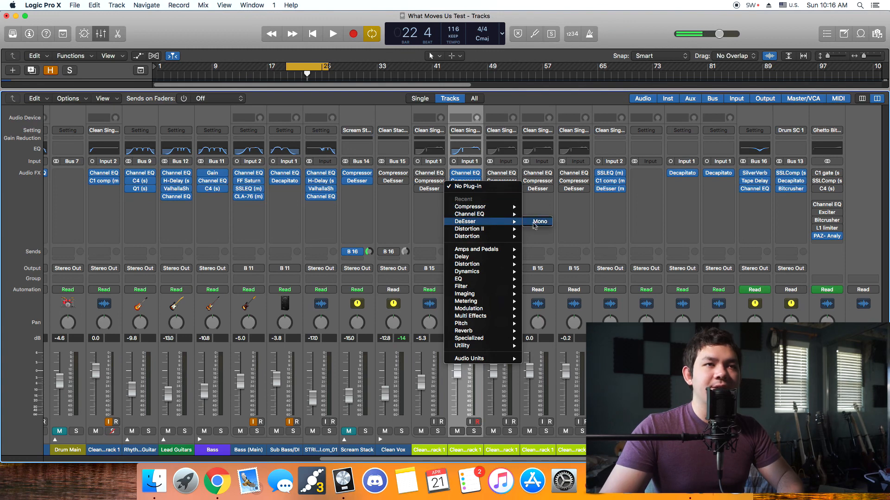
click(530, 222)
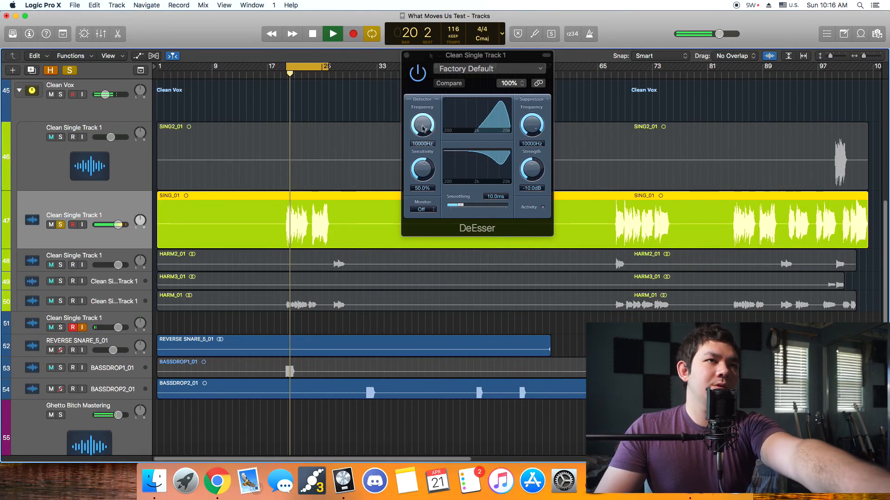
drag(422, 129, 421, 136)
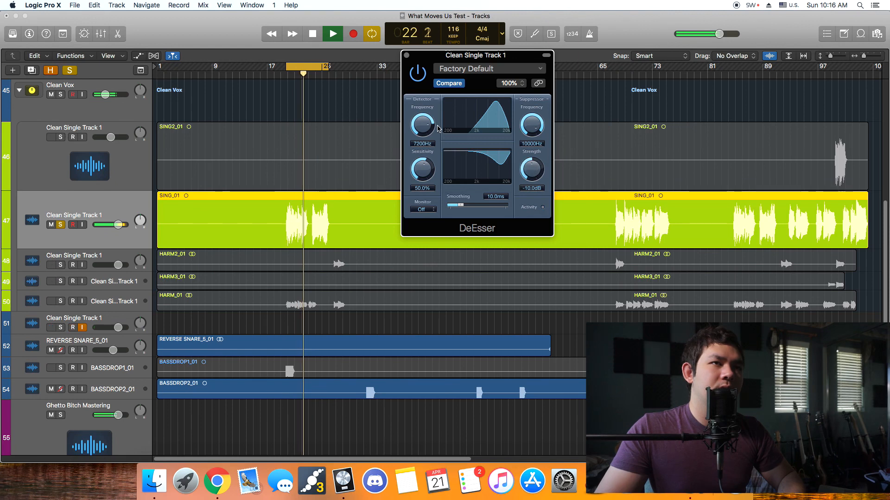
click(424, 126)
- Set the DeEsser's suppressor strength to -12.0 dB, stopping playback and clearing the vocal's solo
mouse_move(532, 169)
mouse_down()
mouse_move(535, 124)
mouse_move(531, 190)
mouse_move(531, 155)
mouse_up()
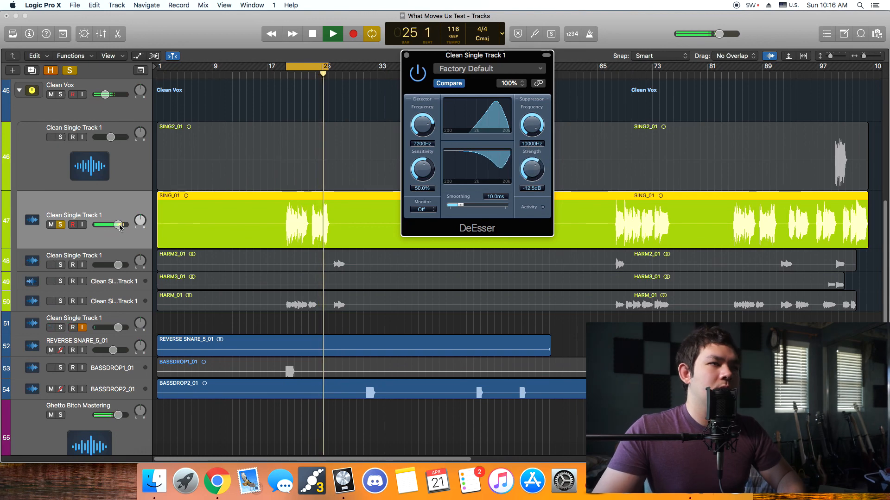
key(space)
click(60, 225)
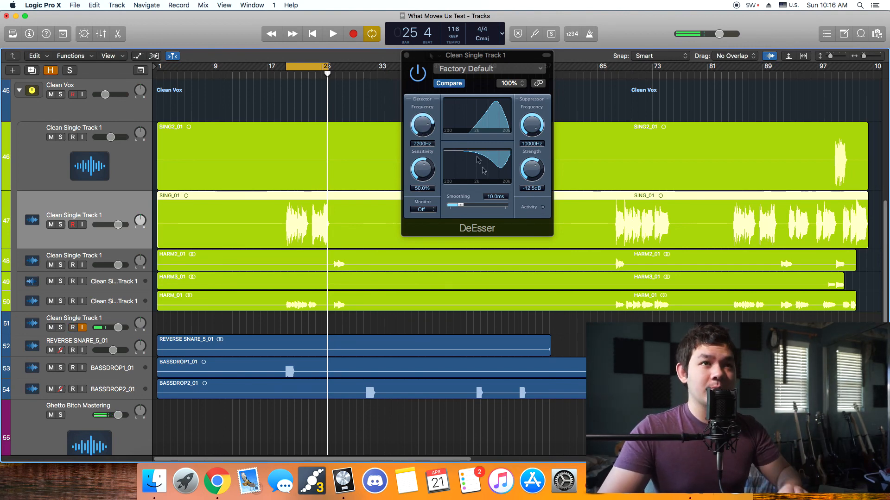
drag(533, 174, 533, 174)
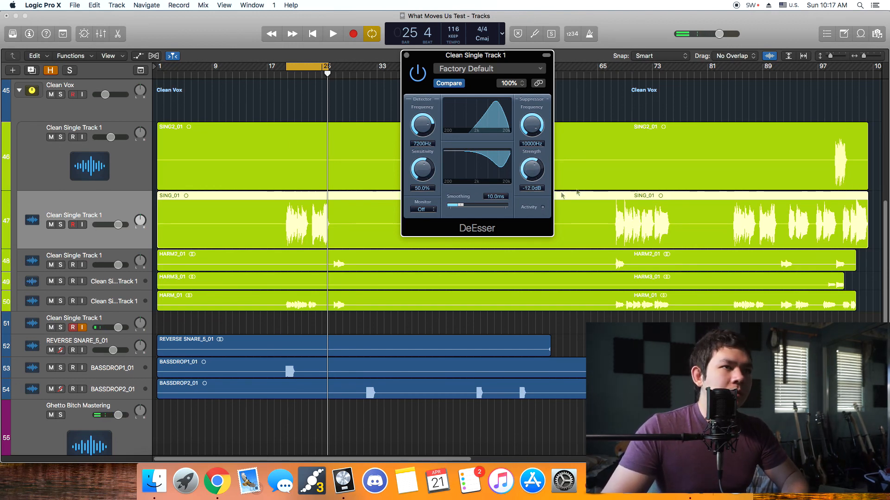
- Play the soloed vocal and audition the DeEsser strength at -20.0 dB before reducing the suppression again
key(space)
key(s)
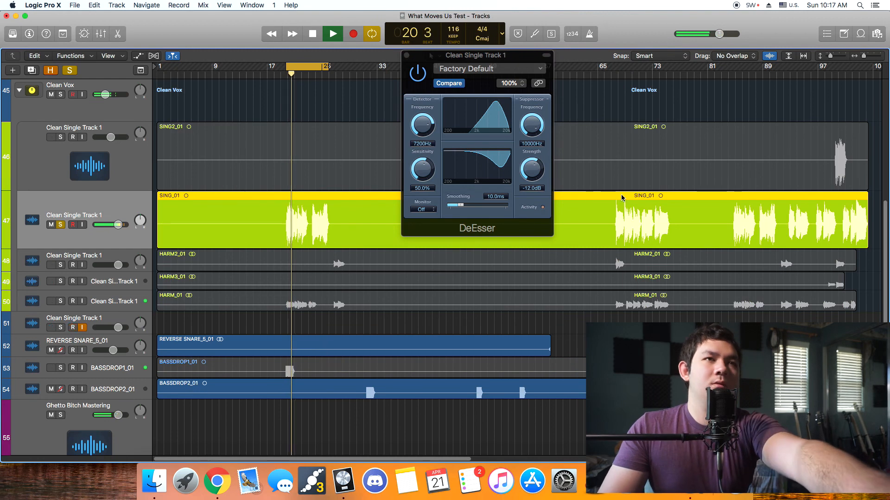
drag(531, 171, 532, 139)
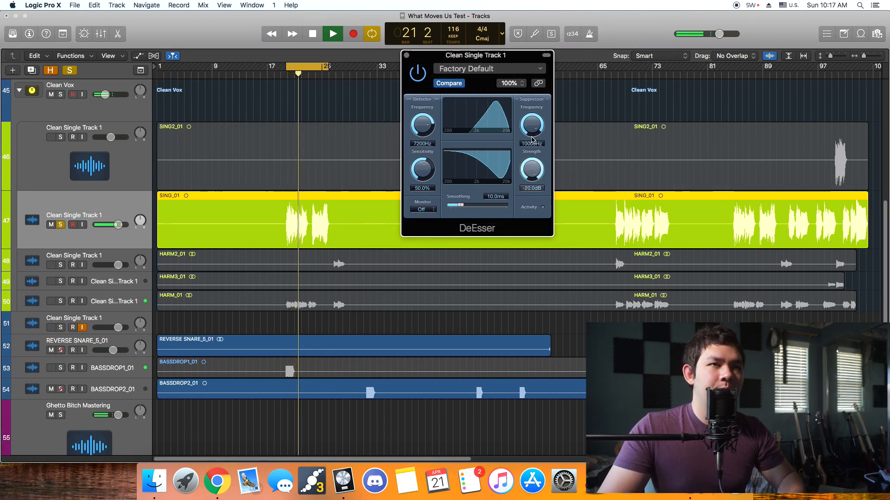
drag(532, 139, 532, 179)
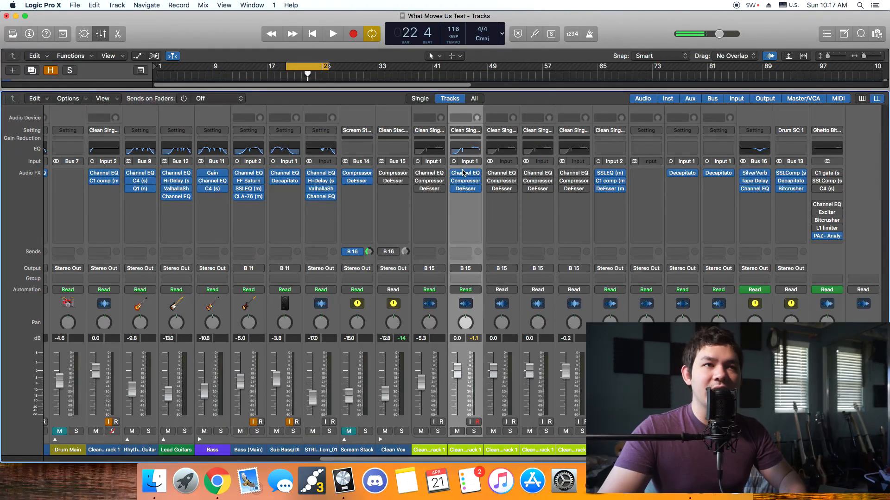
- Play the soloed Clean Vox stack with the plug-ins active on its vocal tracks, then stop playback and clear the solo
mouse_move(462, 175)
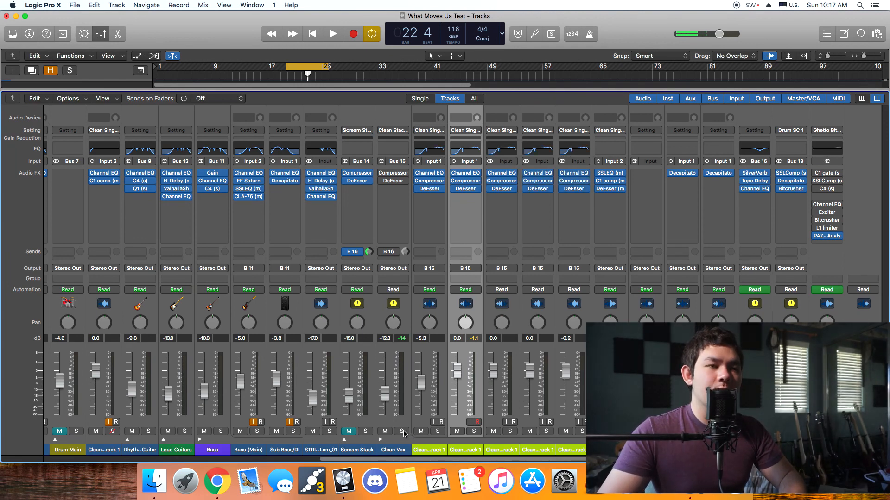
key(space)
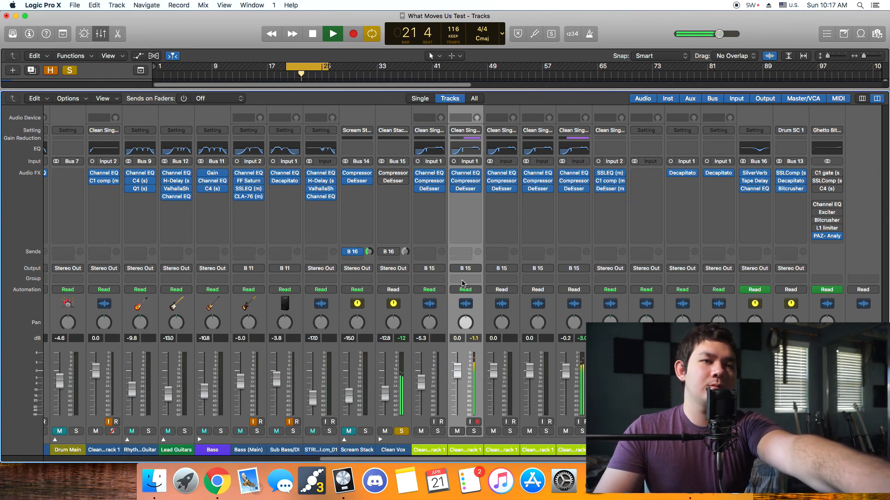
click(401, 431)
key(space)
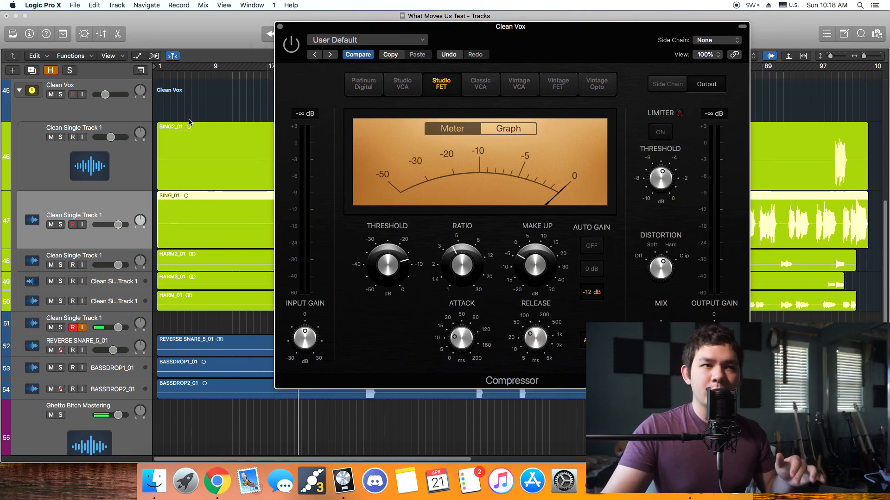
scroll(90, 339, up, 2)
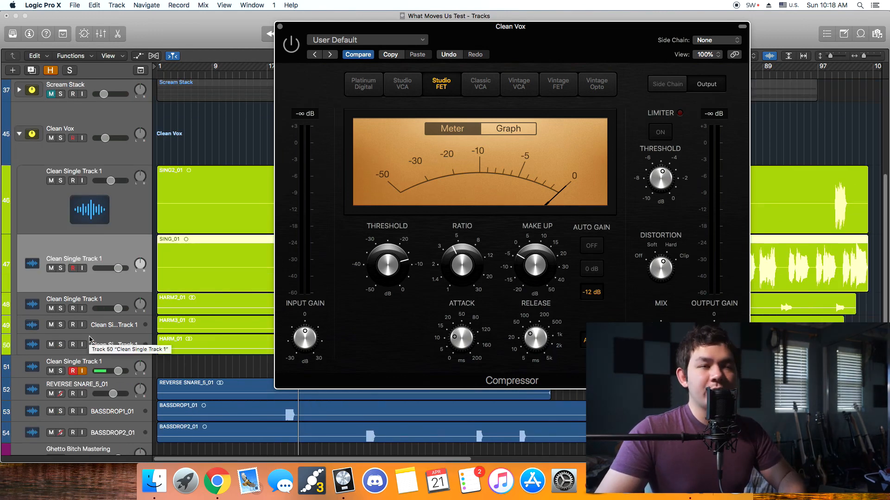
- Shorten the cycle range to about bars 19 to 22 for auditioning the Clean Vox stack's Compressor
click(458, 264)
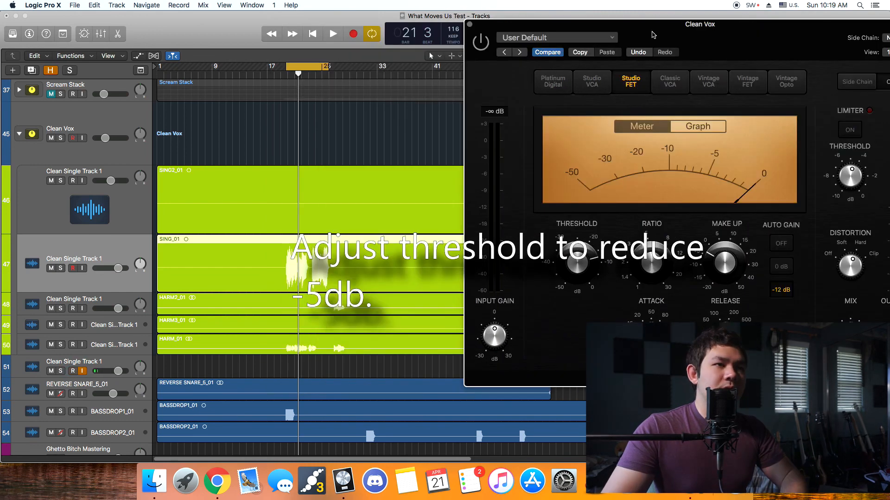
drag(653, 34, 628, 35)
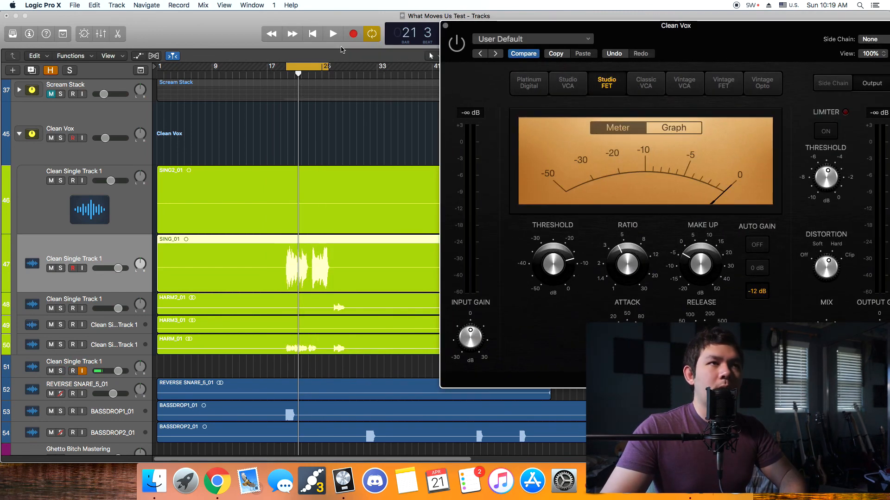
click(327, 68)
drag(327, 68, 306, 68)
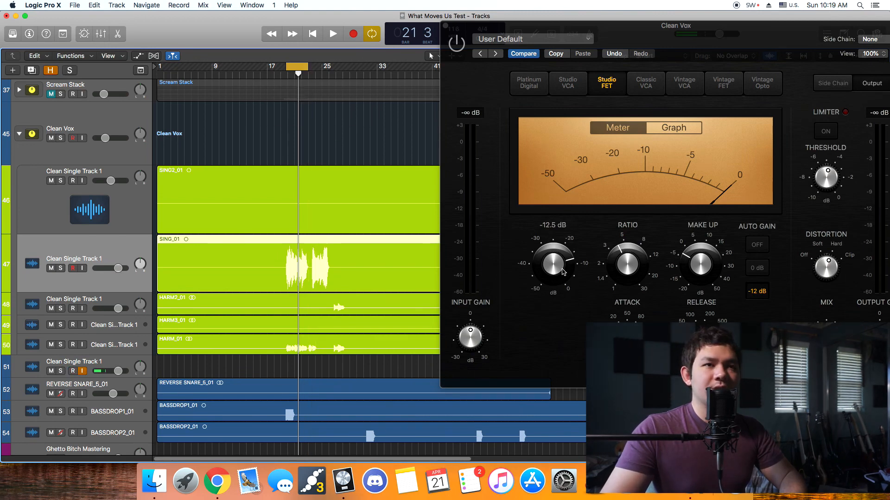
- Set the Clean Vox stack's Compressor threshold to about -10 dB while the soloed stack loops, then stop playback
drag(564, 272, 558, 274)
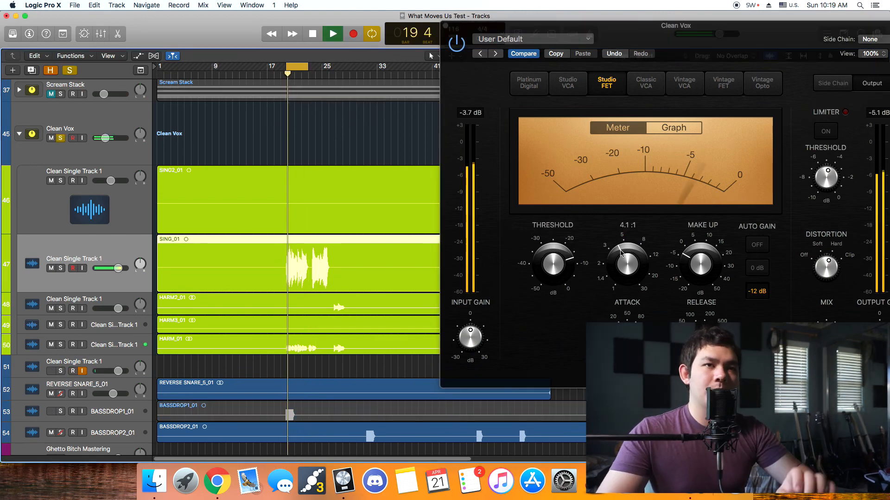
drag(575, 260, 551, 277)
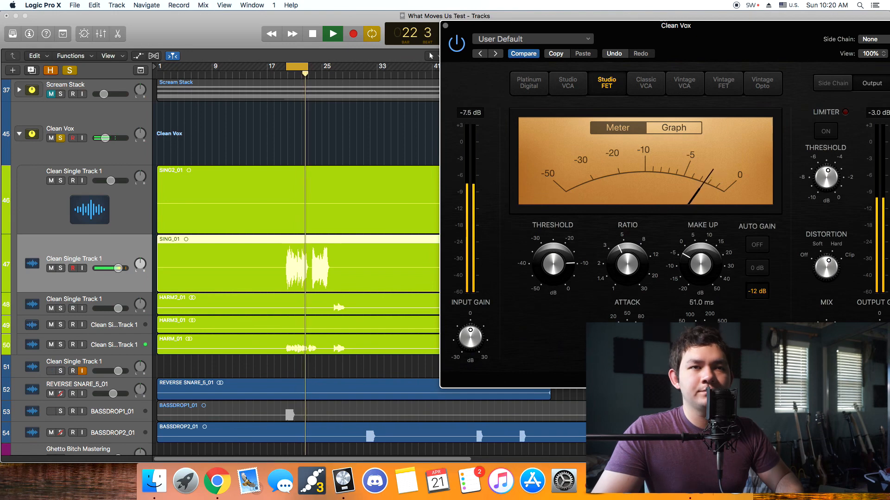
mouse_move(710, 266)
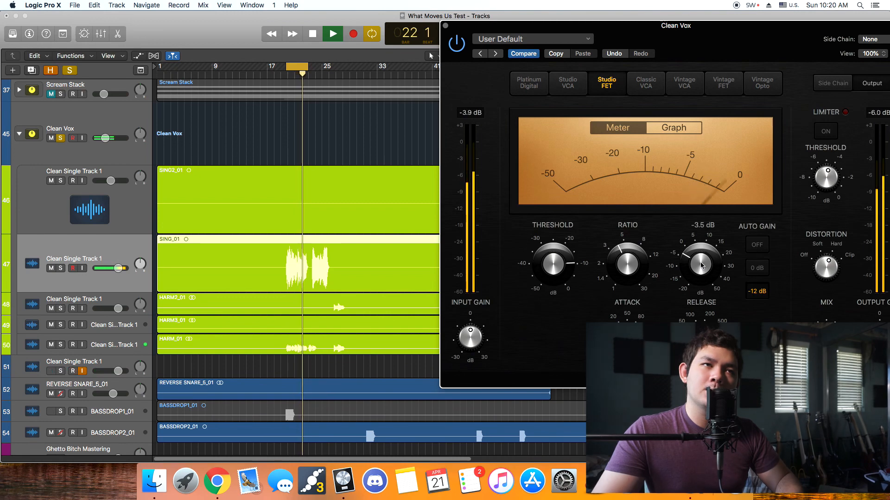
key(space)
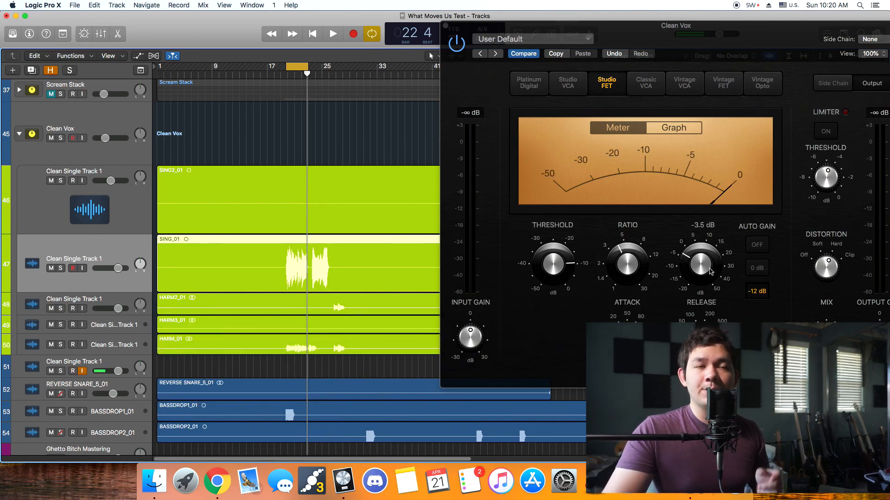
- Enable the Clean Vox Compressor's output limiter and adjust its threshold to about -5 dB while the soloed stack plays, then stop playback
drag(740, 33, 693, 38)
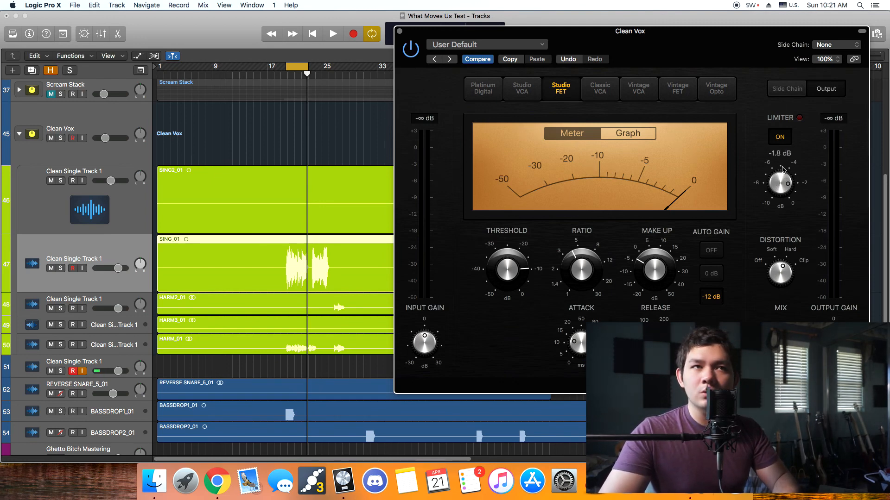
click(61, 138)
mouse_move(783, 197)
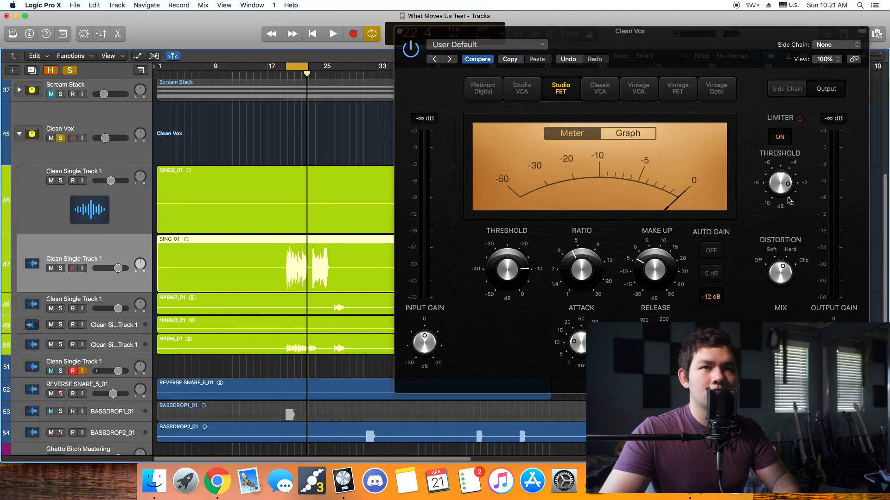
key(space)
drag(783, 197, 784, 214)
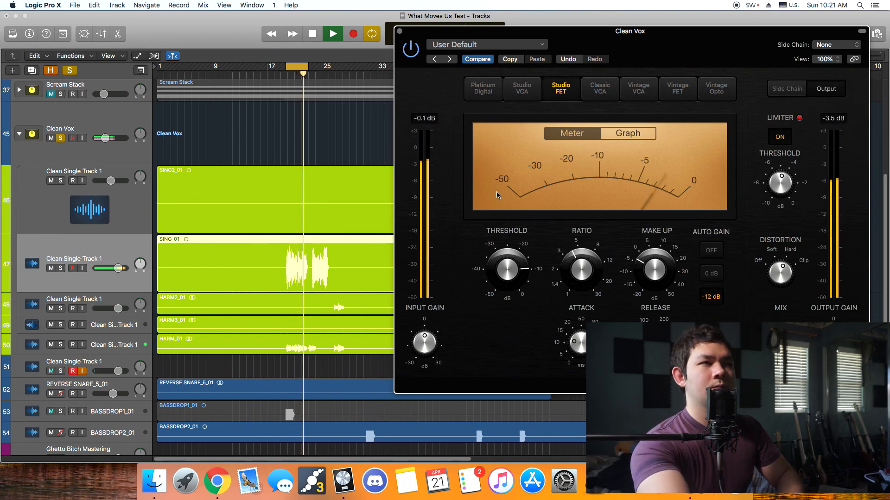
key(space)
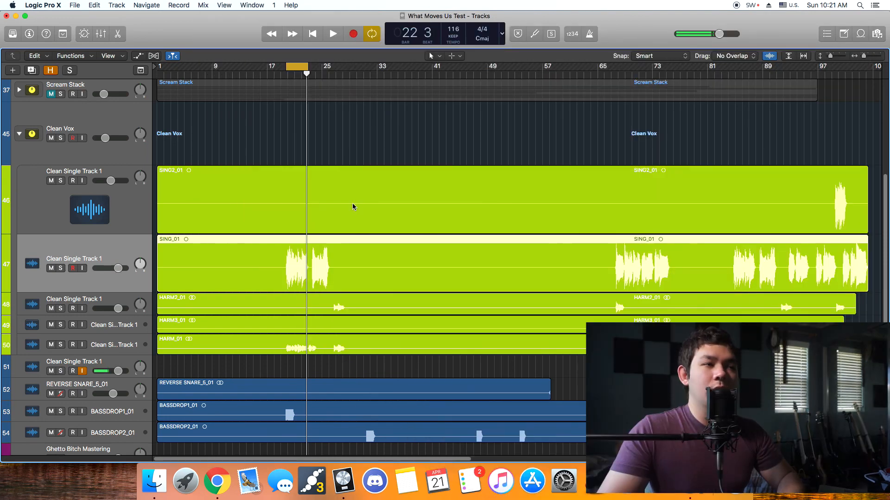
- Open the DeEsser on the Clean Vox stack's mixer channel and activate it
key(x)
click(394, 184)
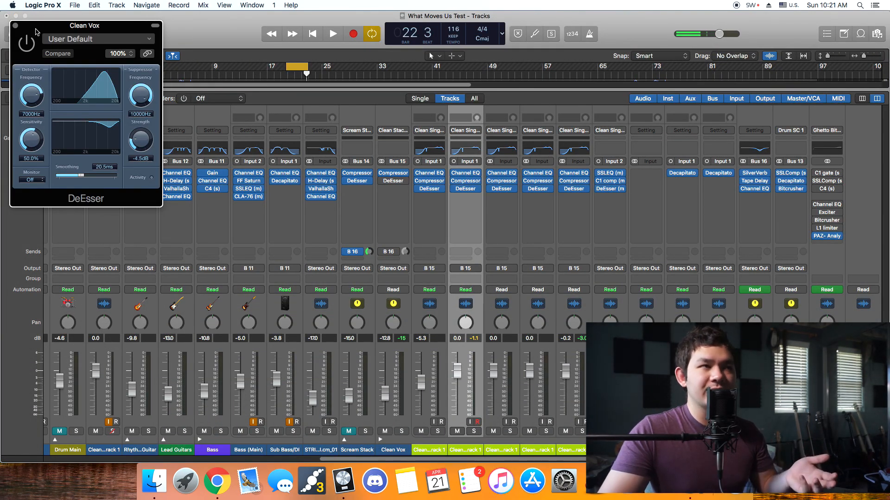
click(28, 46)
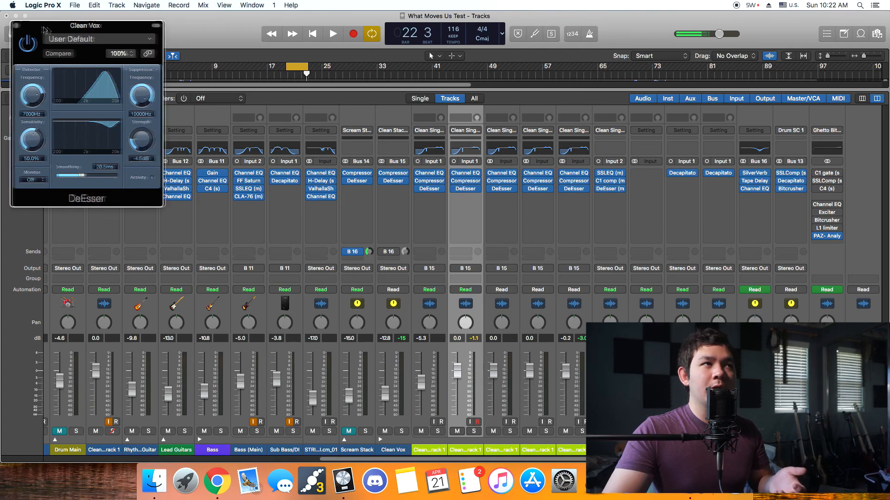
drag(41, 29, 150, 48)
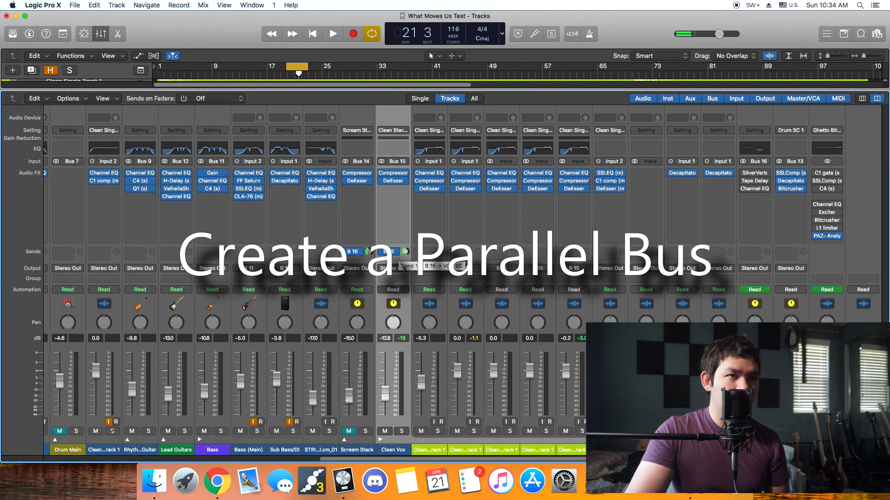
- Check the Clean Vox stack's send assignment to Bus 16 (VOX SC) and leave it as chosen
click(389, 252)
mouse_move(399, 318)
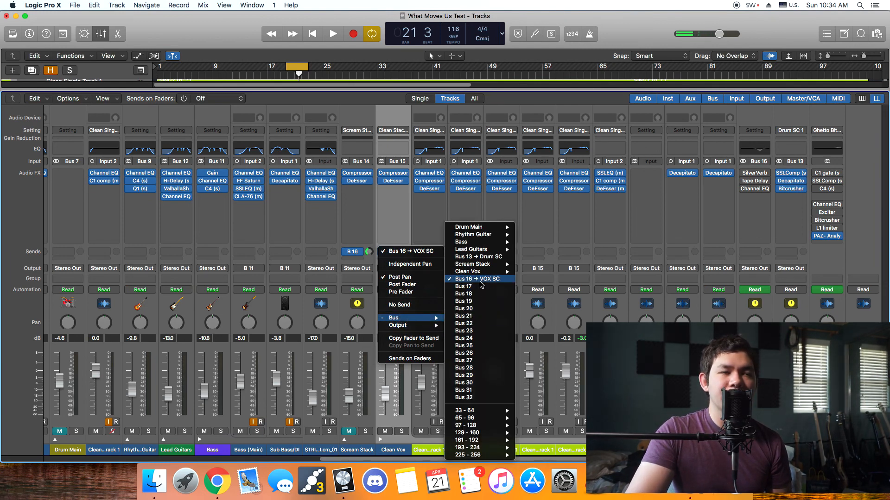
click(770, 173)
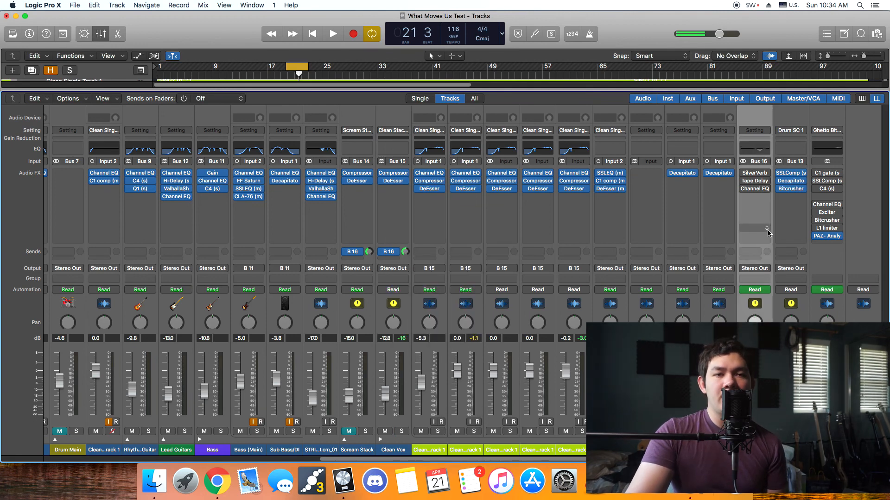
- Activate the SilverVerb on the VOX SC bus while the soloed Clean Vox stack plays, then close the plug-in and stop playback
click(752, 174)
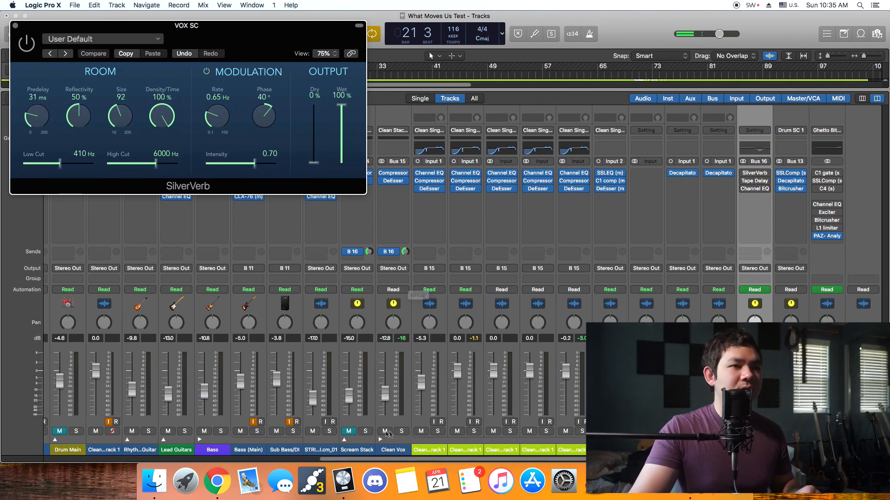
click(401, 431)
key(space)
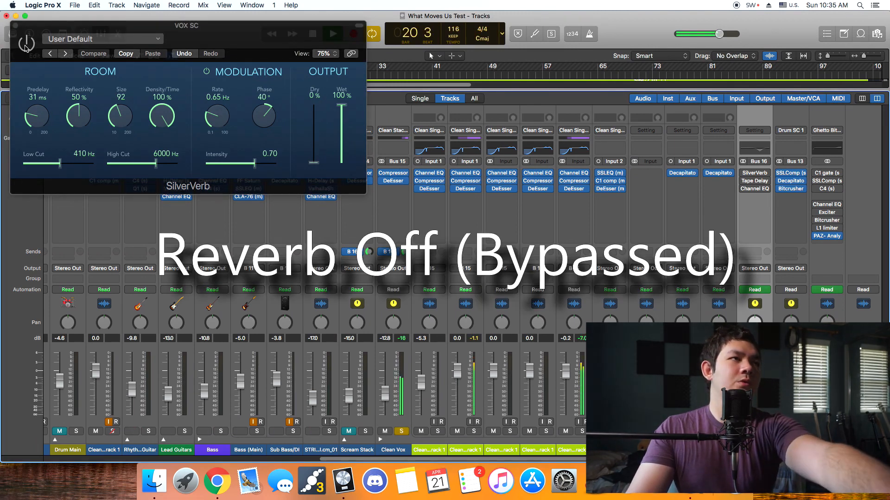
click(26, 46)
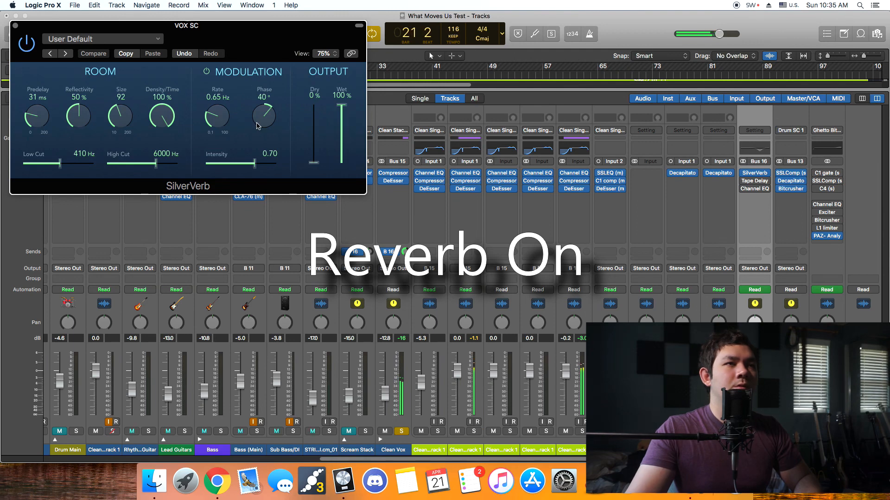
click(16, 26)
key(space)
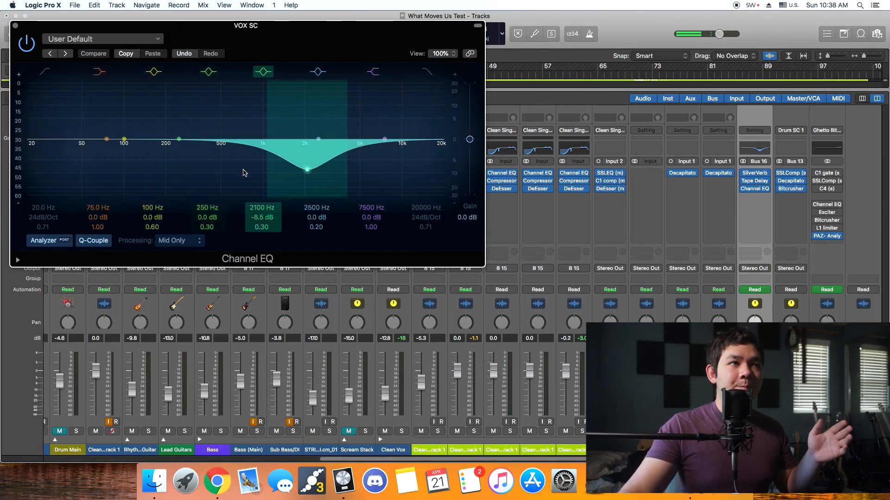
- Review the VOX SC Channel EQ's Mid Only processing and compare the EQ active and bypassed while the soloed Clean Vox stack plays
click(179, 241)
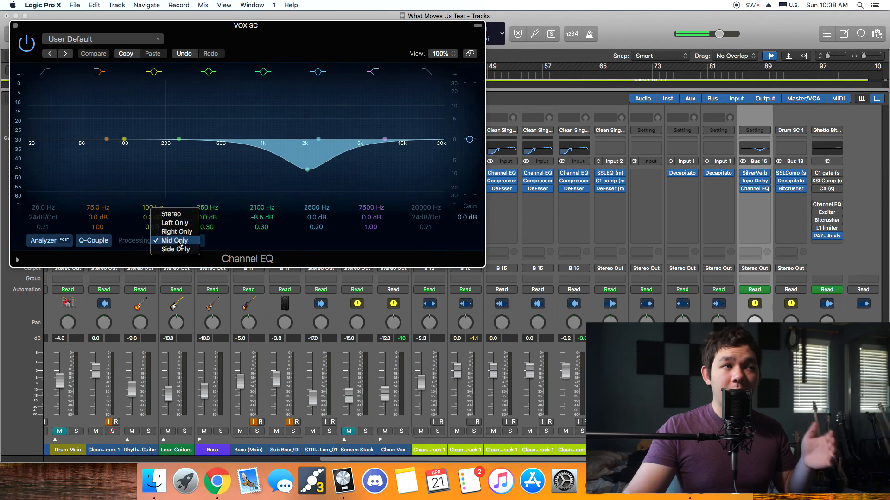
click(220, 251)
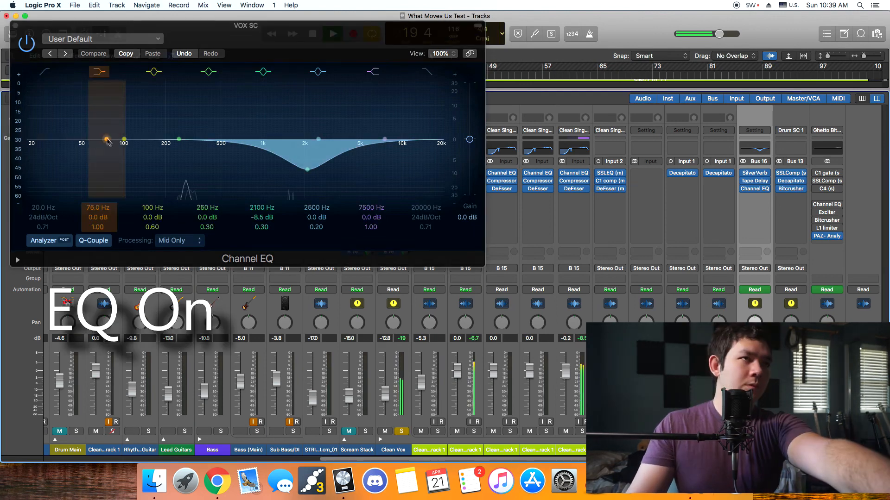
click(27, 44)
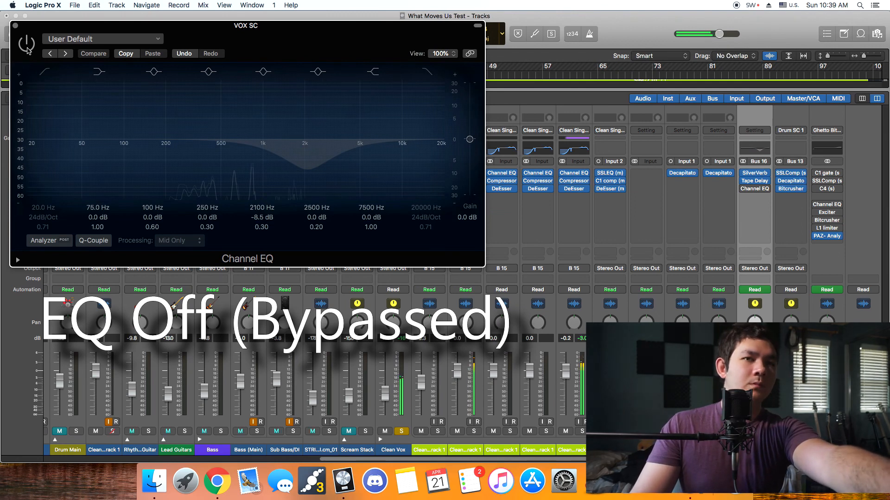
click(28, 50)
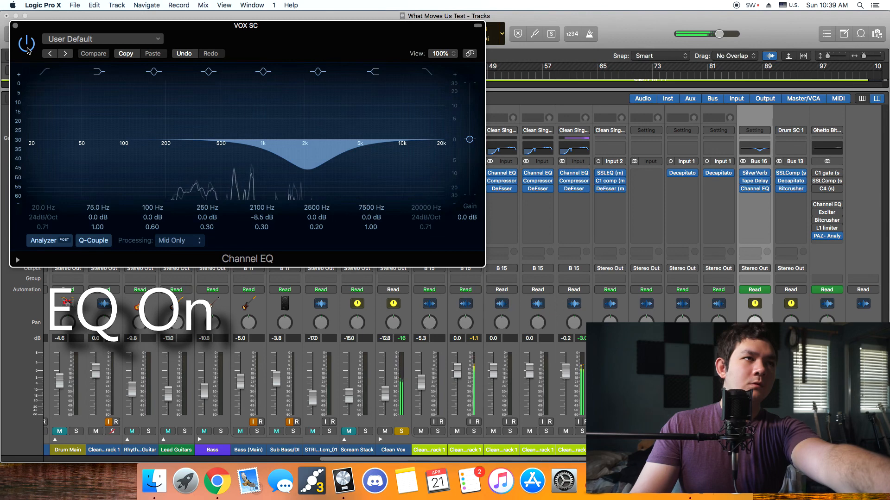
click(27, 45)
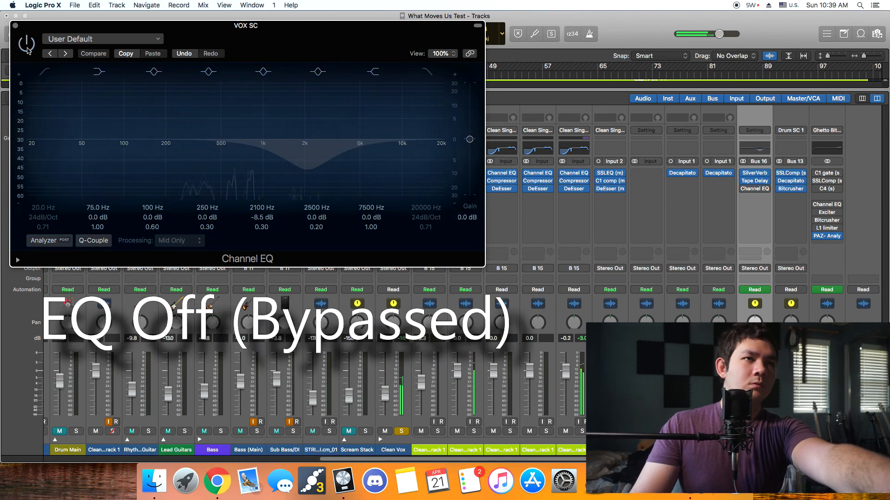
click(26, 45)
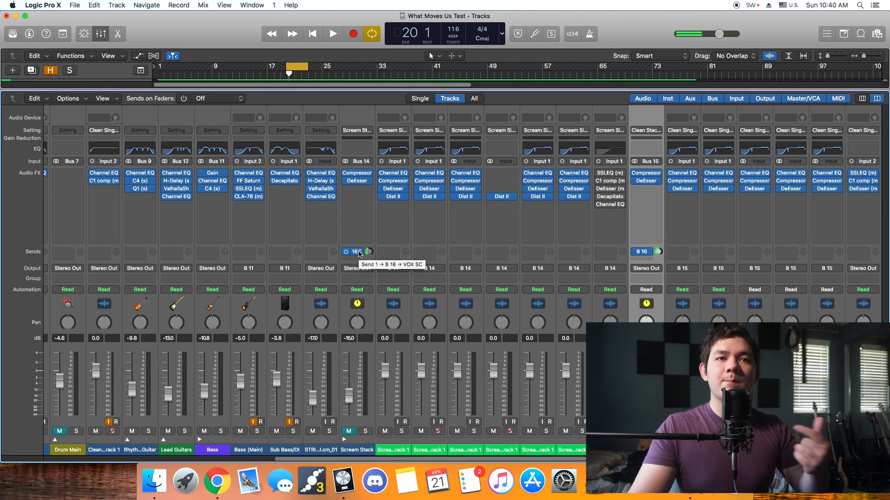
- Inspect the Distortion II settings and distortion type on a Scream Single Track channel, then close the plug-in
click(396, 198)
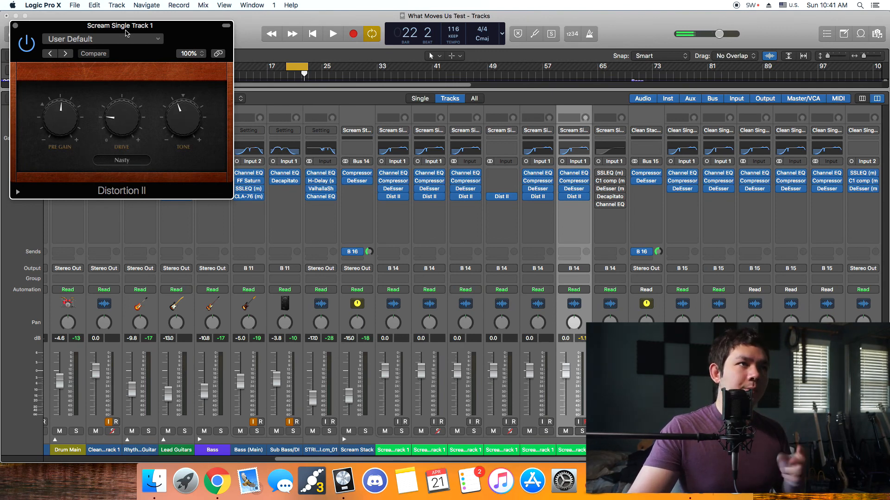
click(130, 160)
click(185, 170)
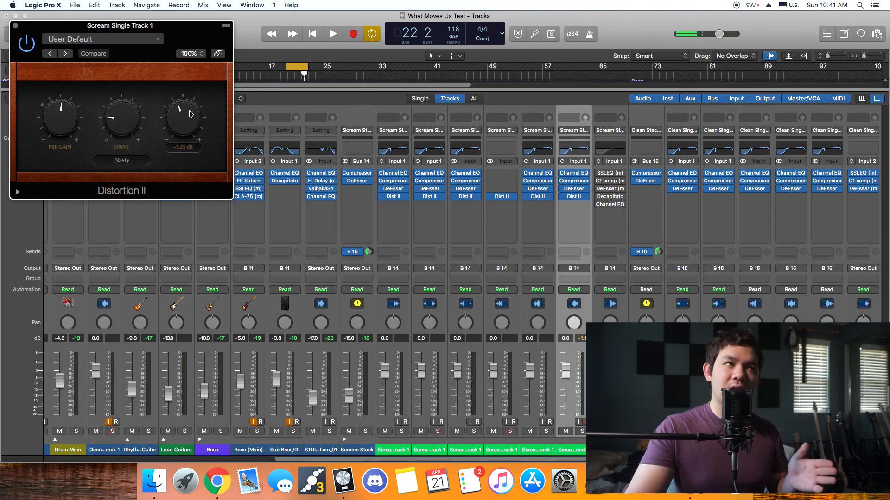
click(15, 26)
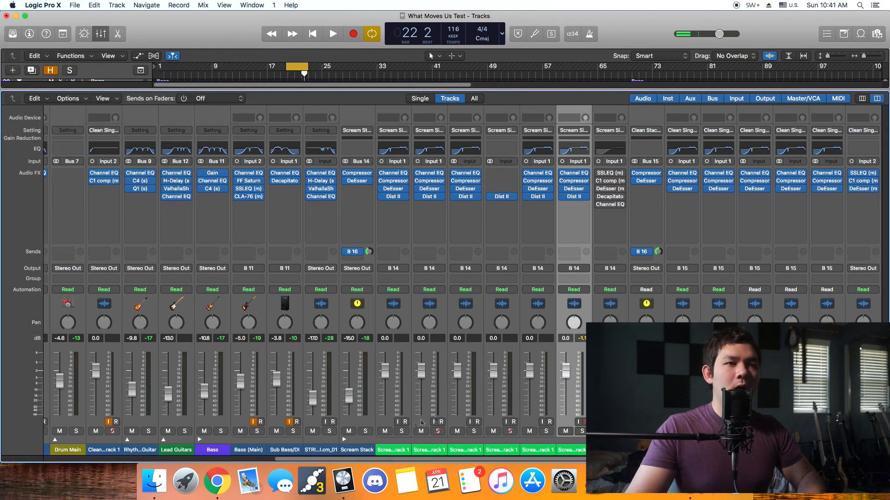
- Return to the full arrangement and raise the Clean Vox stack's volume slightly while the whole mix plays
key(x)
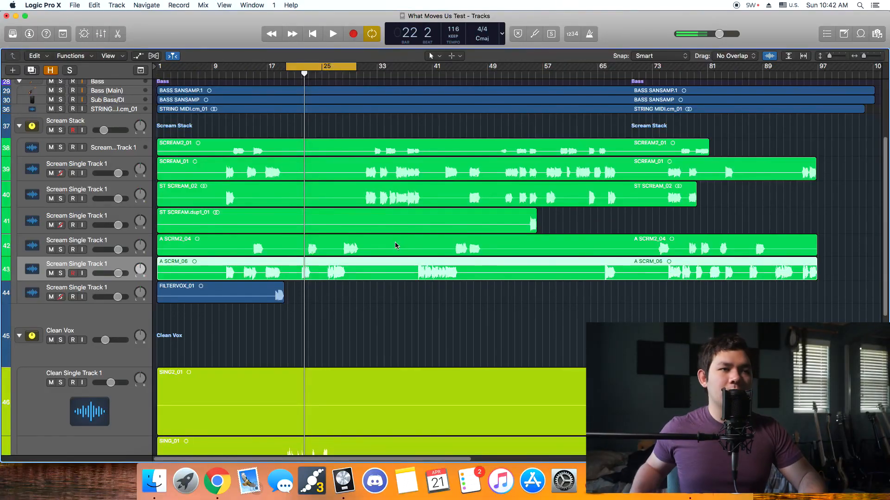
scroll(526, 294, down, 10)
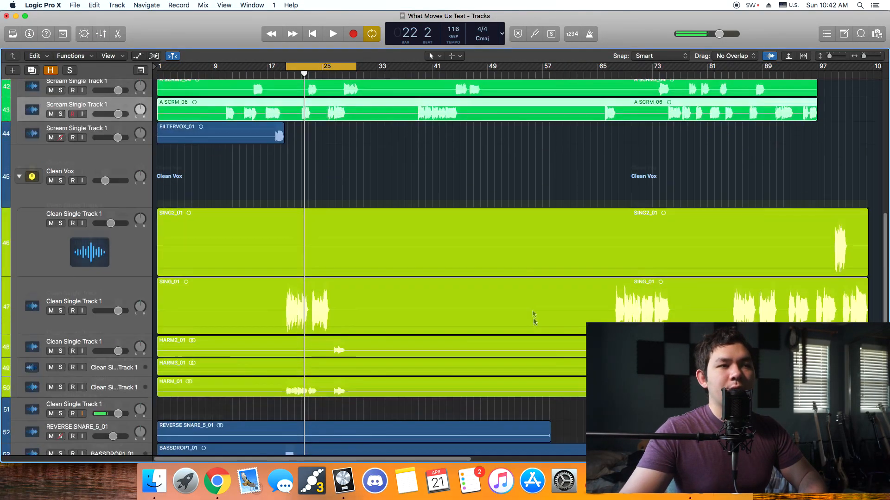
scroll(364, 274, up, 10)
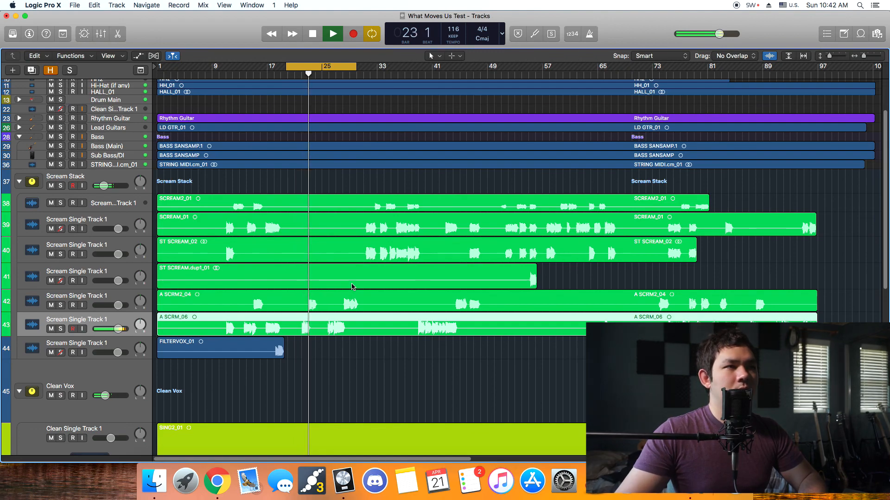
scroll(376, 354, down, 10)
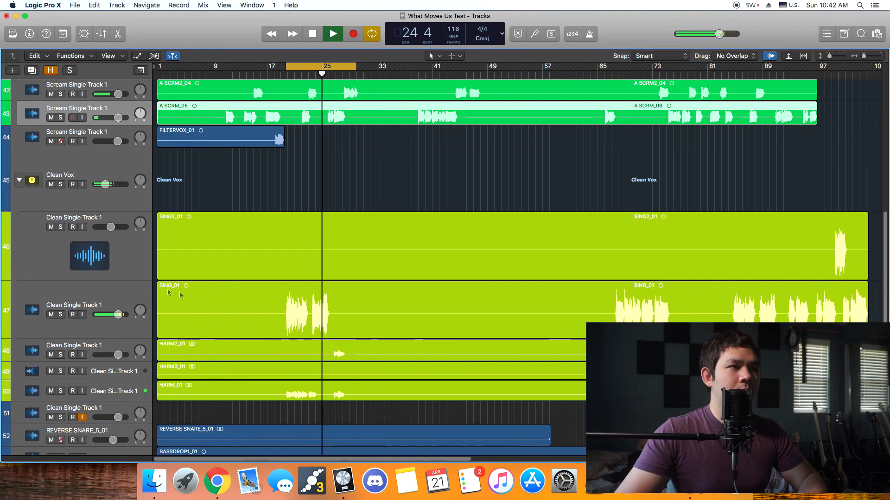
drag(105, 185, 107, 185)
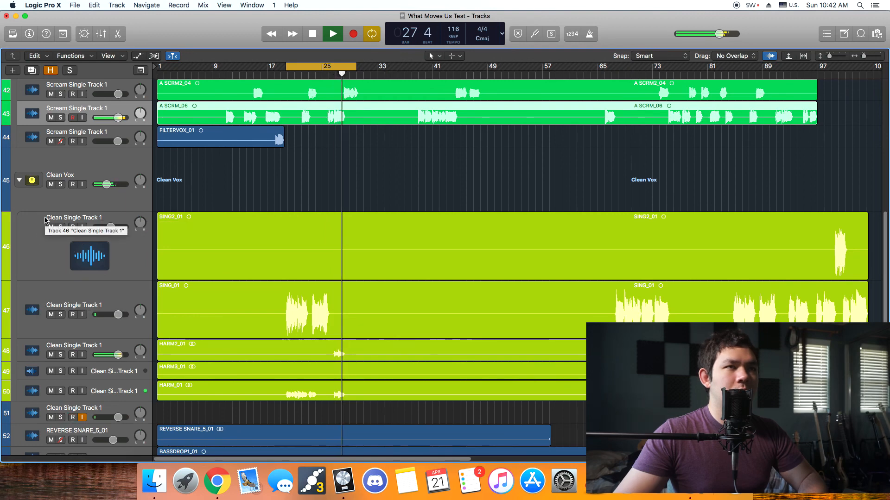
scroll(73, 253, up, 1)
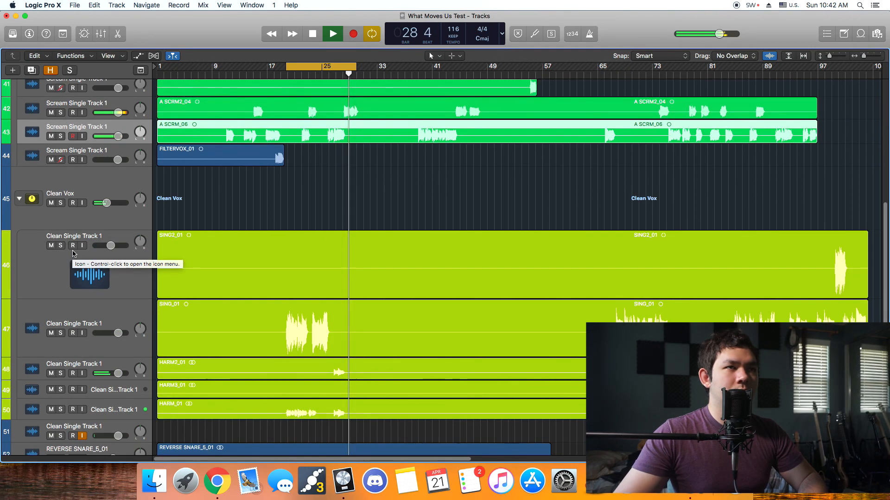